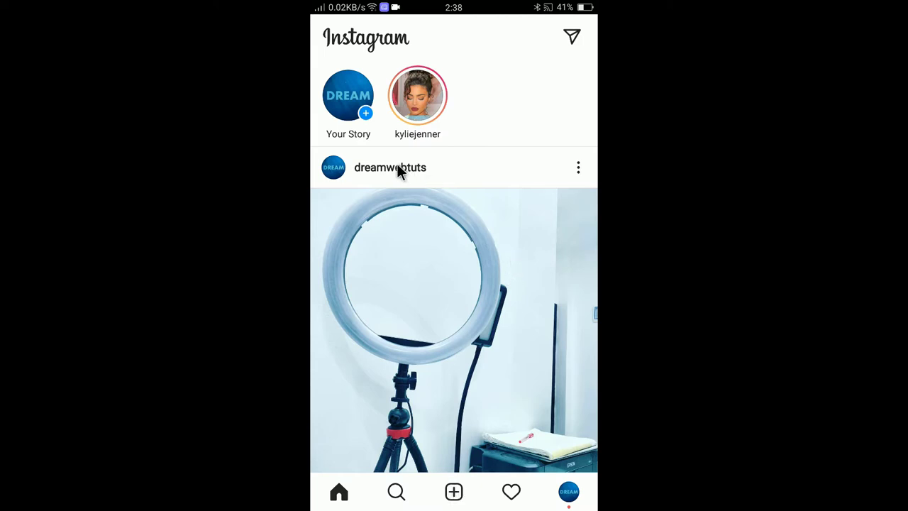
# - Start a new story, view the available story modes and choose the Create mode
pyautogui.click(365, 116)
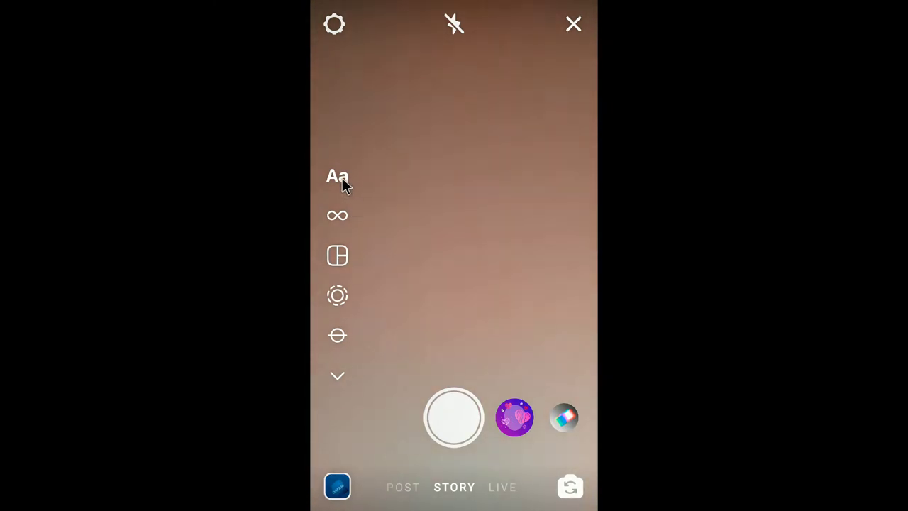
pyautogui.click(342, 183)
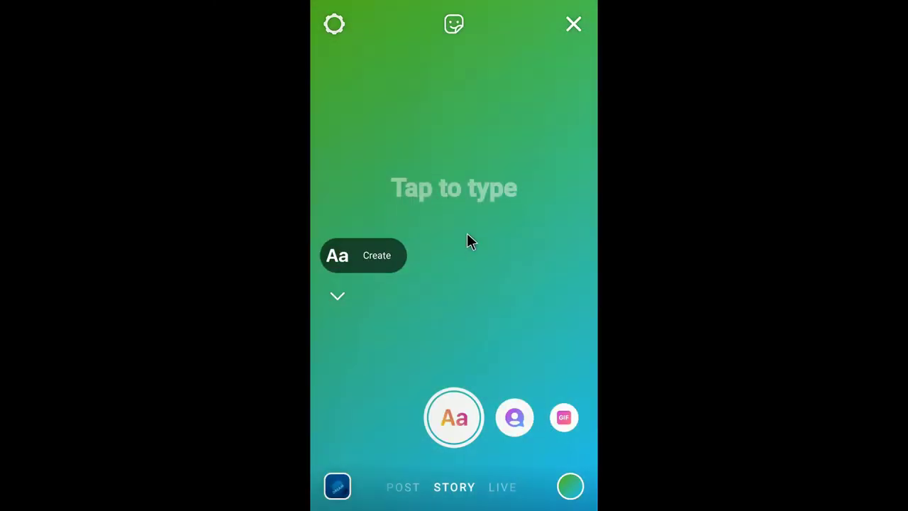
pyautogui.click(337, 298)
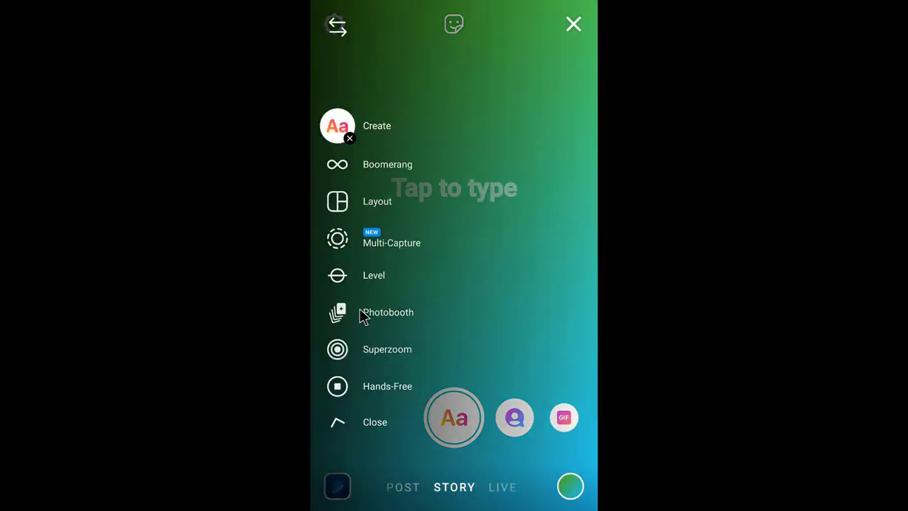
pyautogui.click(341, 116)
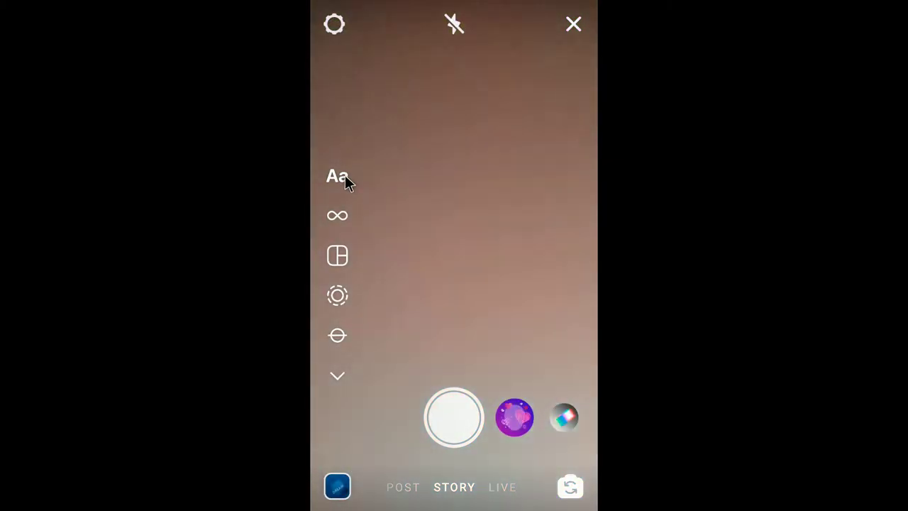
pyautogui.click(343, 178)
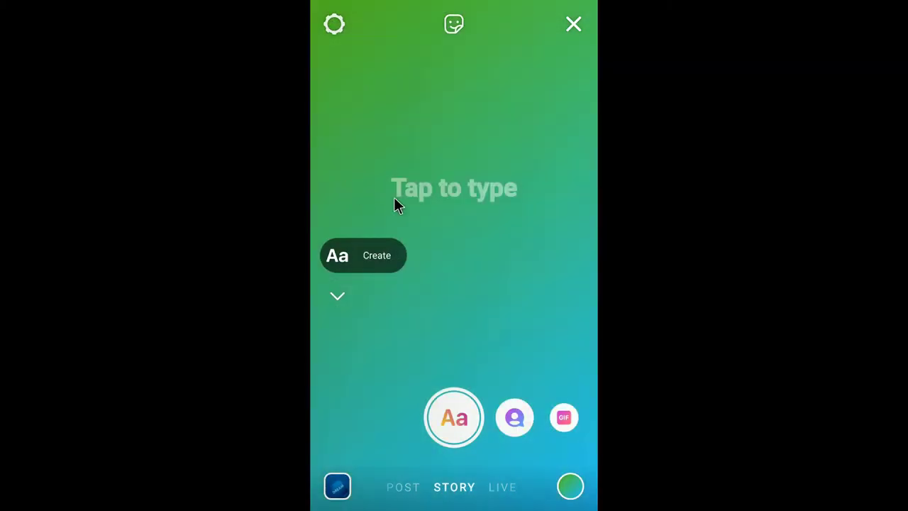
# - Write "Type anything" as the story's text and accept it
pyautogui.click(443, 192)
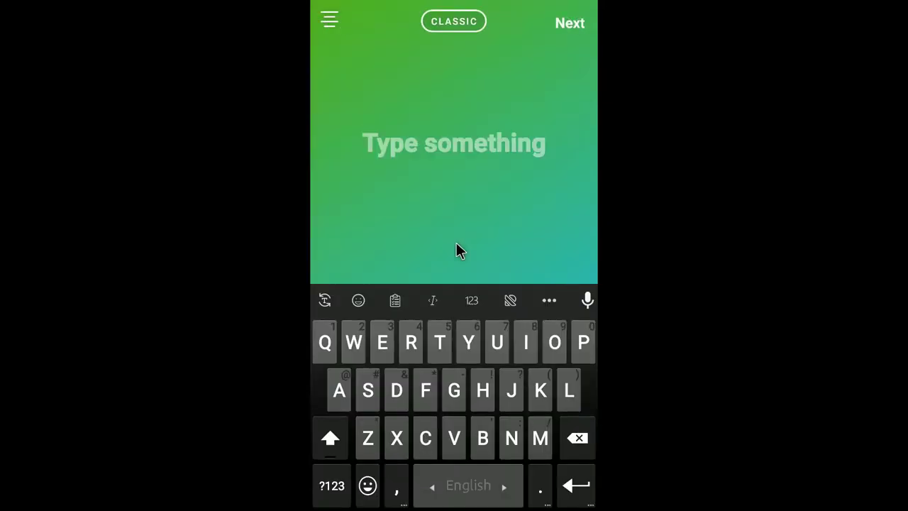
pyautogui.write('Type a')
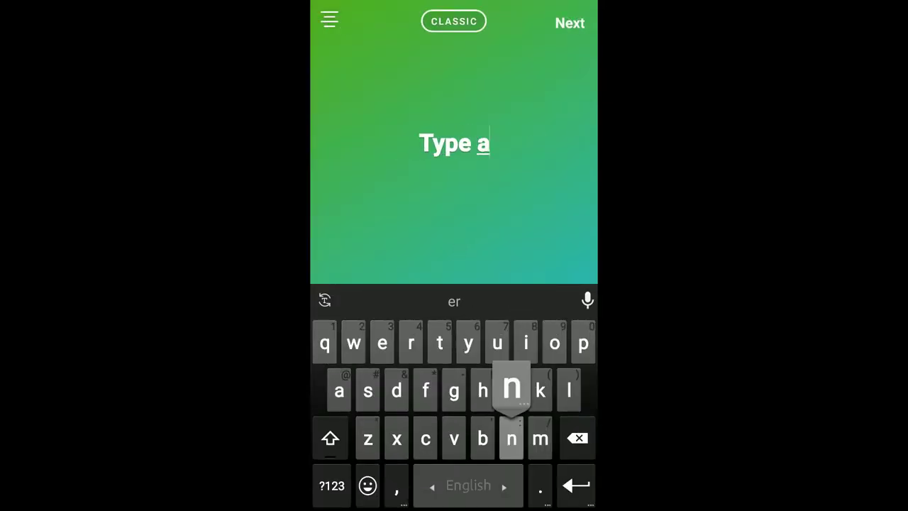
pyautogui.write('nything')
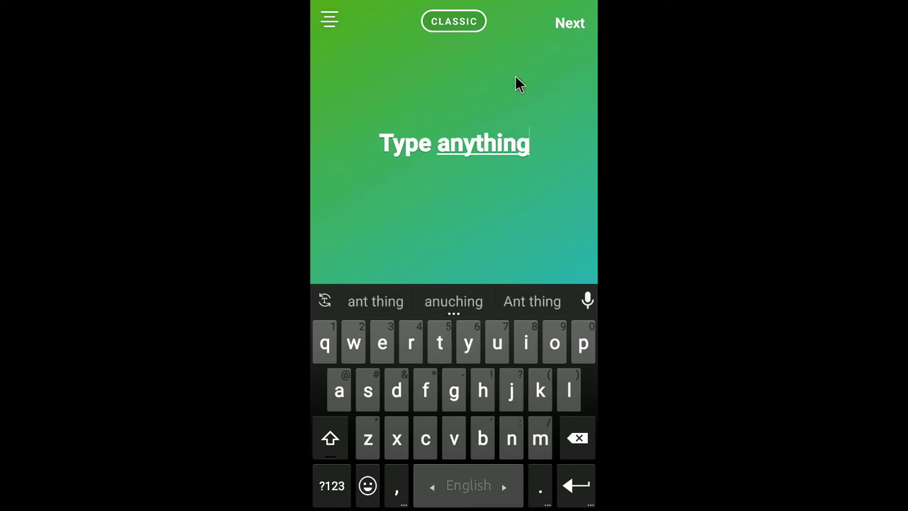
pyautogui.click(523, 304)
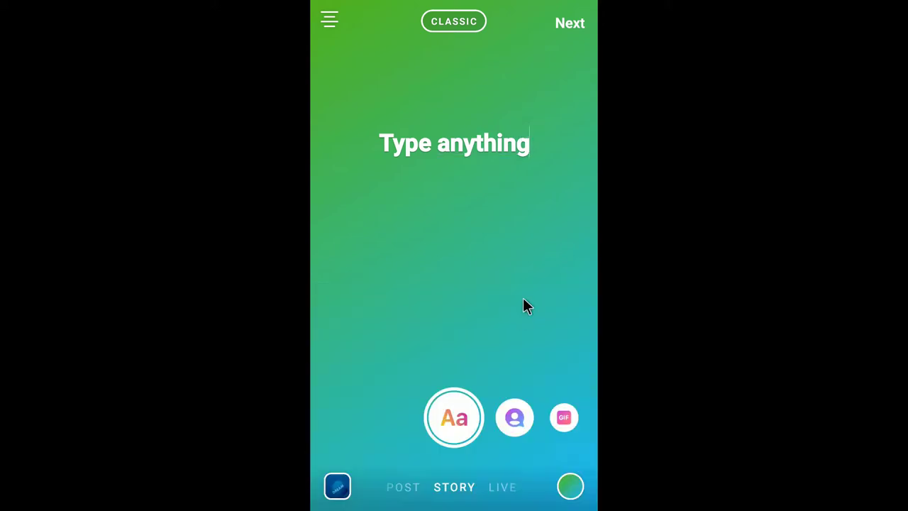
pyautogui.click(442, 124)
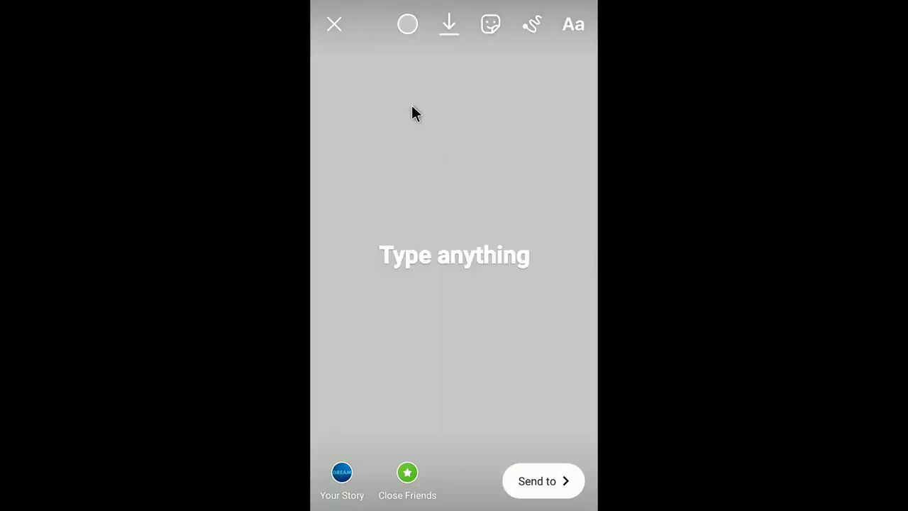
# - Cycle through the text story's background colours, discard the draft and leave Create mode
pyautogui.click(408, 27)
pyautogui.click(408, 27)
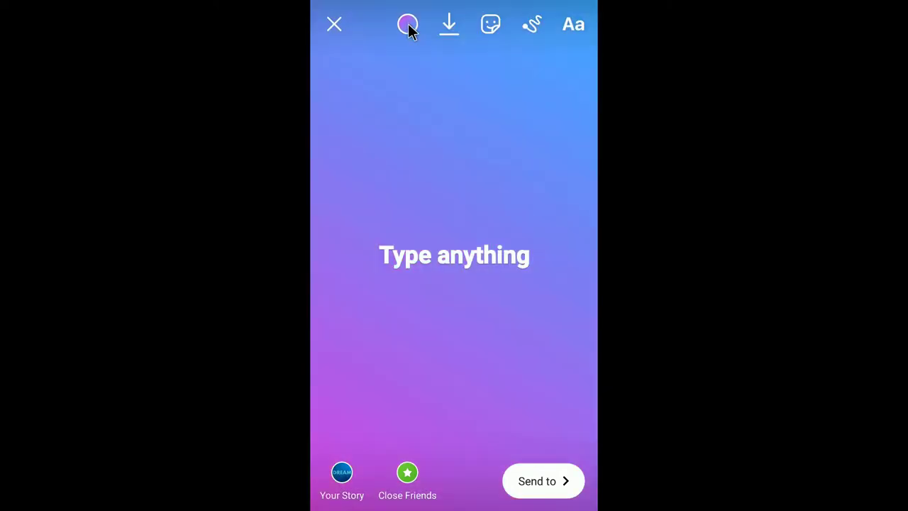
pyautogui.click(408, 27)
pyautogui.click(407, 27)
pyautogui.click(408, 26)
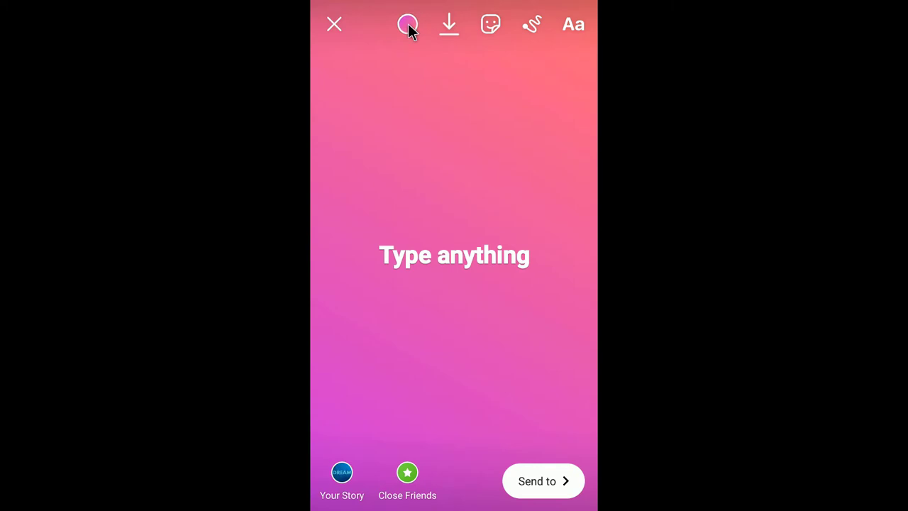
pyautogui.click(408, 27)
pyautogui.click(408, 27)
pyautogui.click(408, 27)
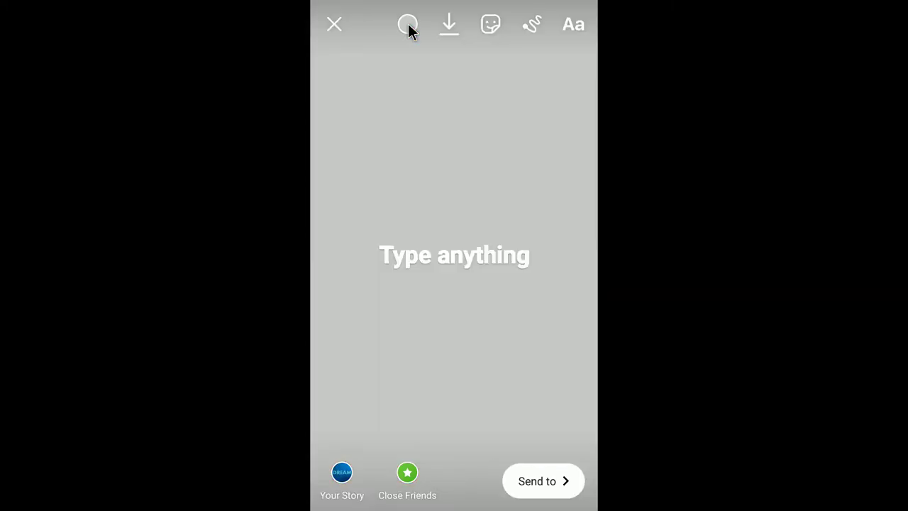
pyautogui.click(408, 27)
pyautogui.click(408, 27)
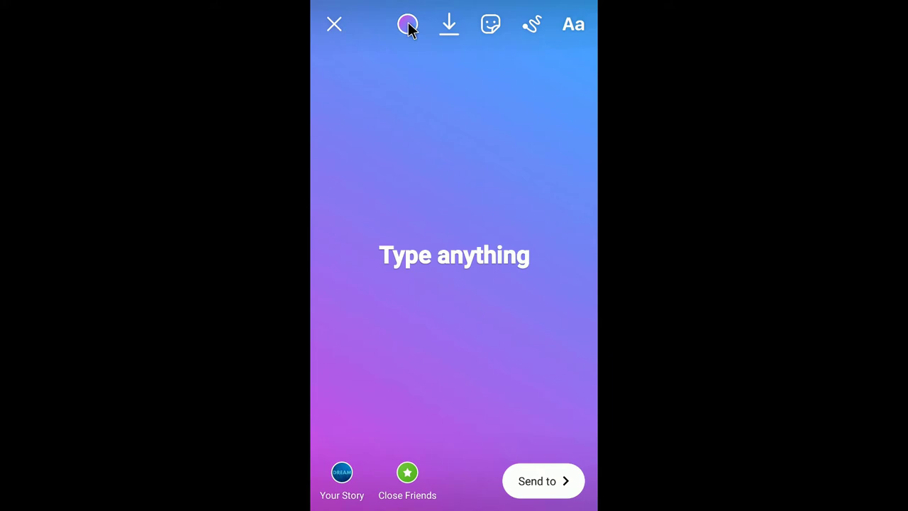
pyautogui.press('Escape')
pyautogui.click(453, 296)
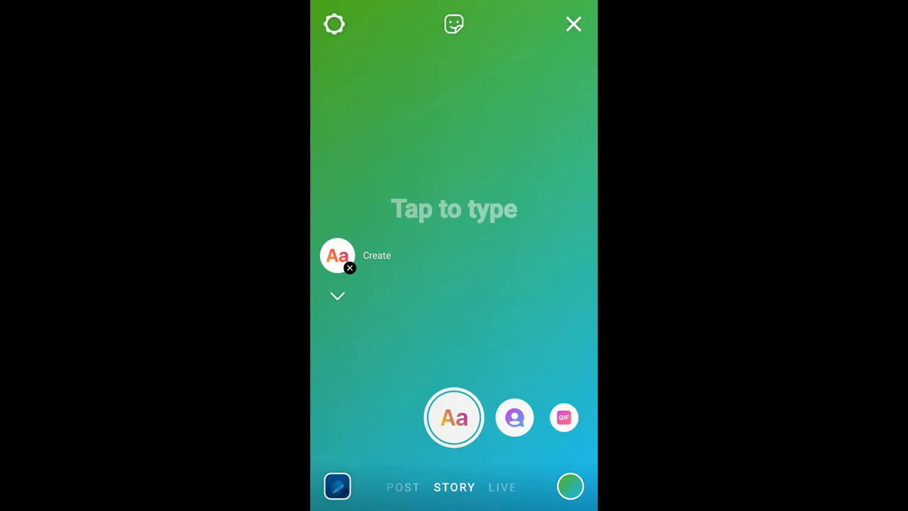
pyautogui.press('Escape')
# - Load the DREAM picture from the gallery into the story and shift it slightly down and to the left
pyautogui.click(337, 485)
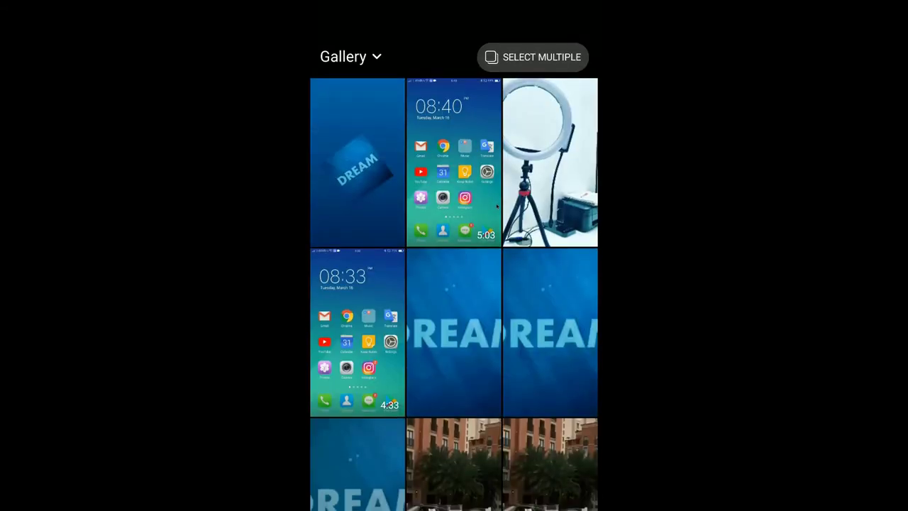
pyautogui.click(436, 339)
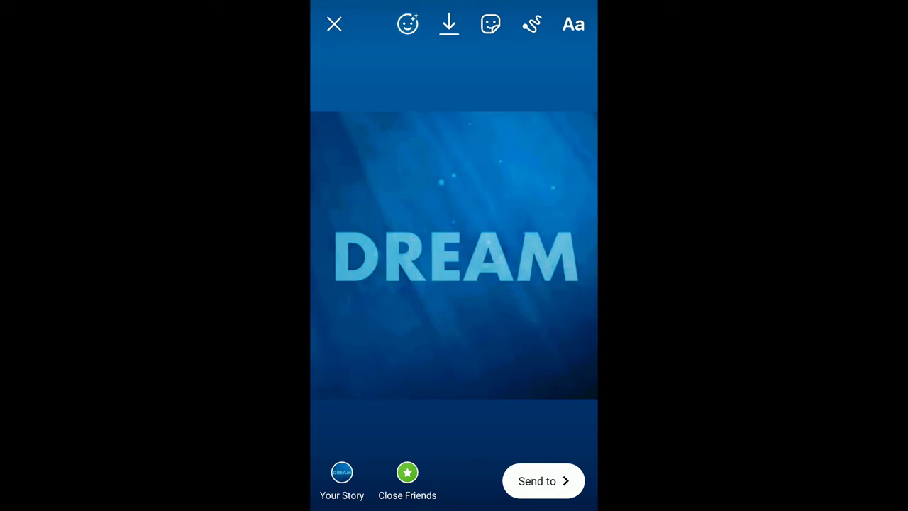
pyautogui.moveTo(453, 256); pyautogui.dragTo(446, 272)
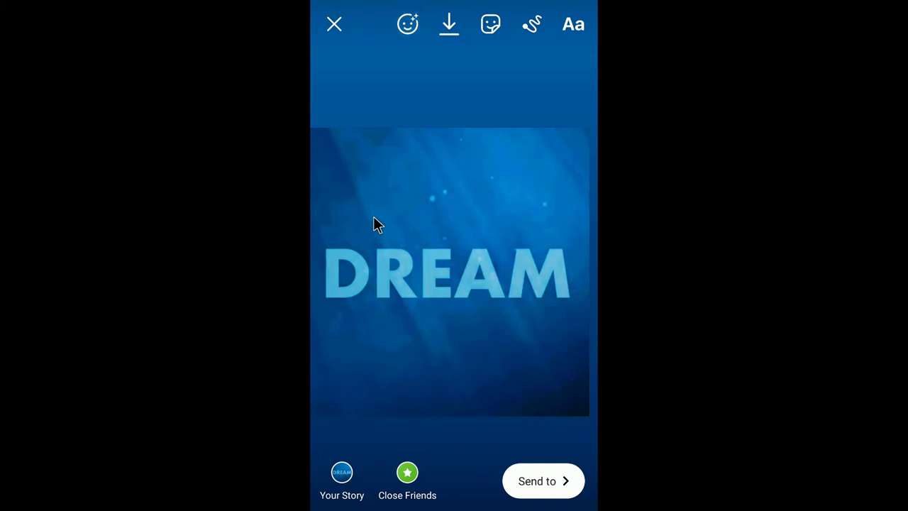
# - Look at the sticker tray and run through the colour filters past Rio de Janeiro, applying a muted dark-blue one to the DREAM picture
pyautogui.scroll(-1, 373, 215)
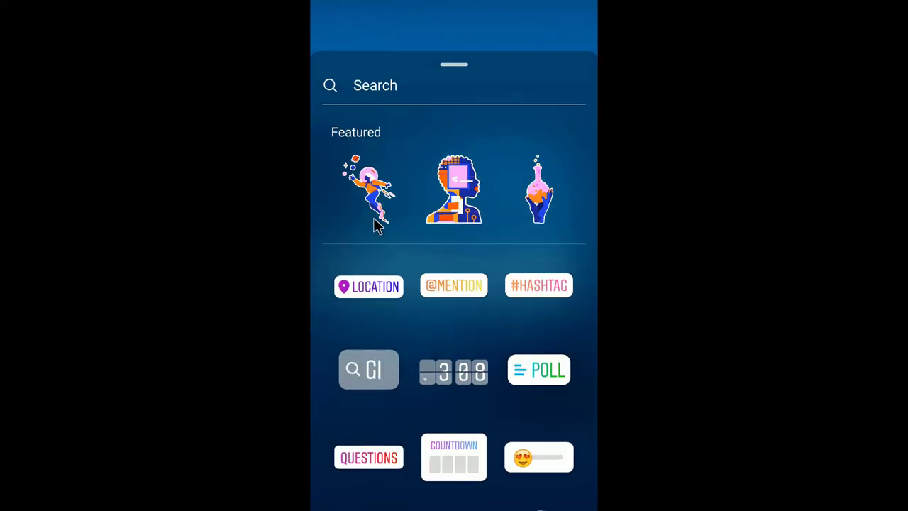
pyautogui.scroll(1, 374, 219)
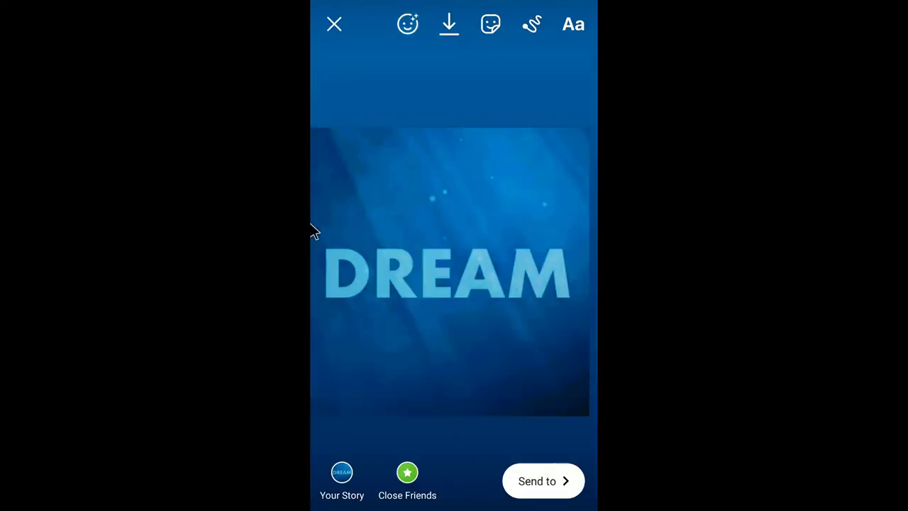
pyautogui.moveTo(314, 222); pyautogui.dragTo(448, 222)
pyautogui.moveTo(312, 219); pyautogui.dragTo(578, 220)
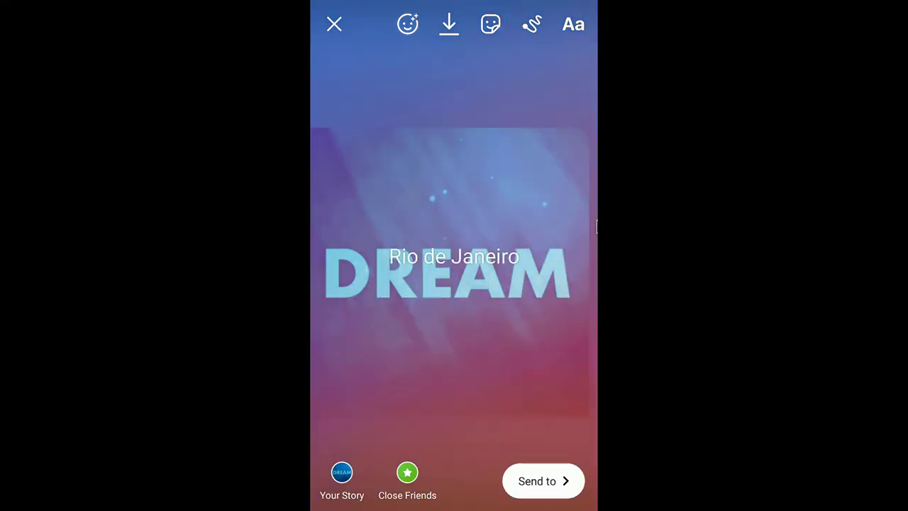
pyautogui.moveTo(314, 221); pyautogui.dragTo(597, 217)
pyautogui.moveTo(310, 203); pyautogui.dragTo(592, 203)
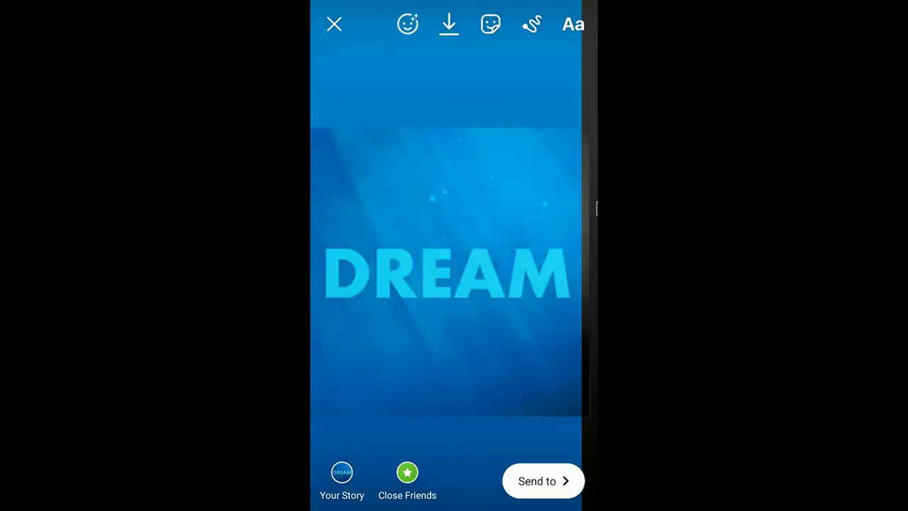
pyautogui.moveTo(310, 187); pyautogui.dragTo(592, 229)
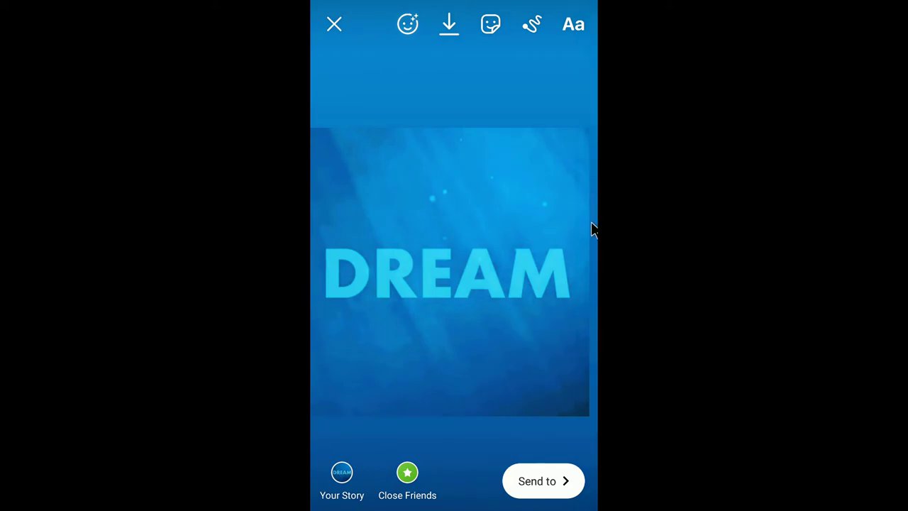
pyautogui.moveTo(310, 168); pyautogui.dragTo(597, 232)
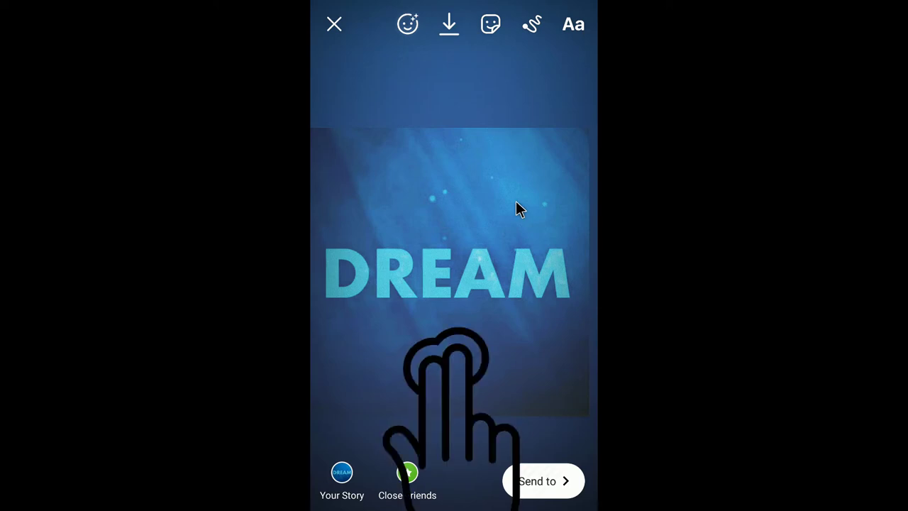
# - View the sticker tray and return to the story picture
pyautogui.scroll(-3, 451, 236)
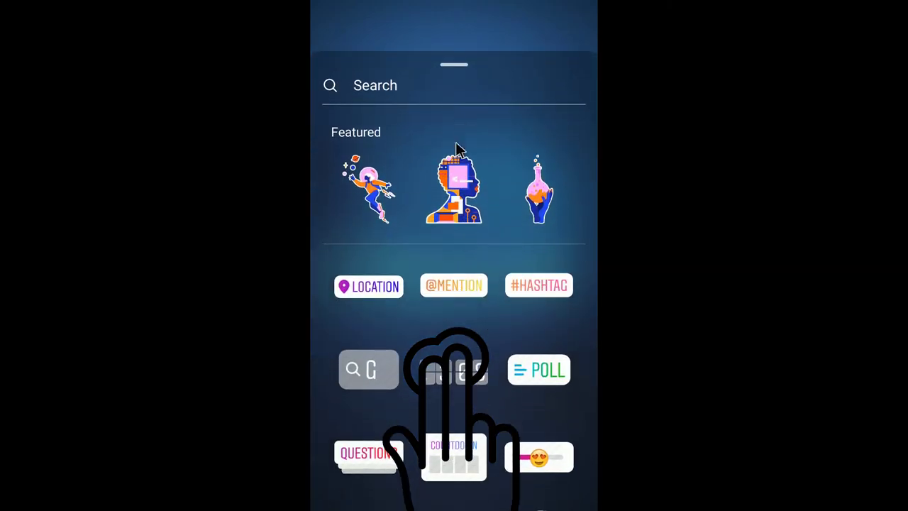
pyautogui.scroll(3, 456, 118)
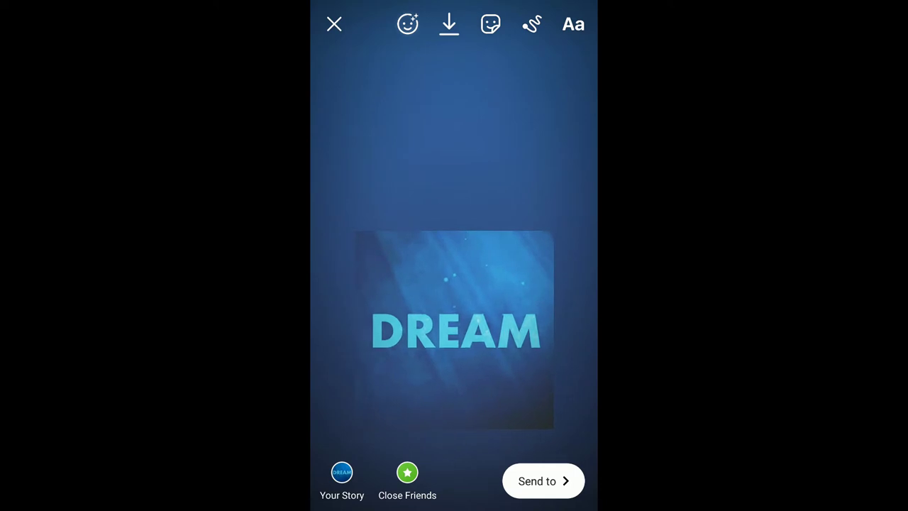
# - Add a single full stop "." as story text at the largest size in the rounded handwritten font
pyautogui.click(454, 137)
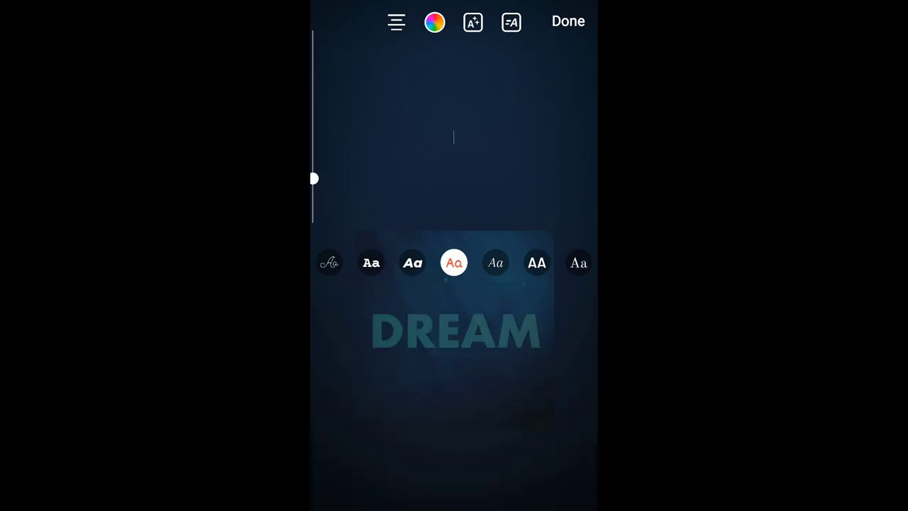
pyautogui.press('Escape')
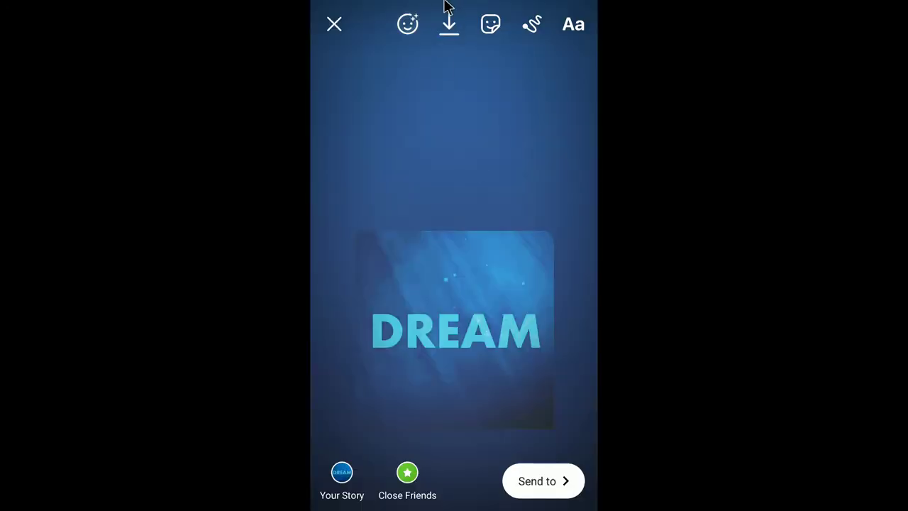
pyautogui.click(572, 28)
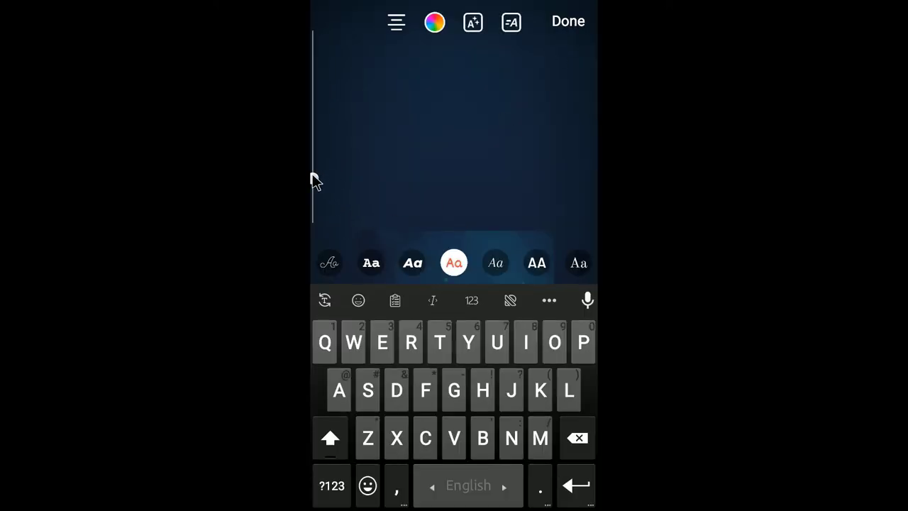
pyautogui.moveTo(315, 181); pyautogui.dragTo(334, 30)
pyautogui.click(376, 267)
pyautogui.moveTo(476, 270); pyautogui.dragTo(589, 274)
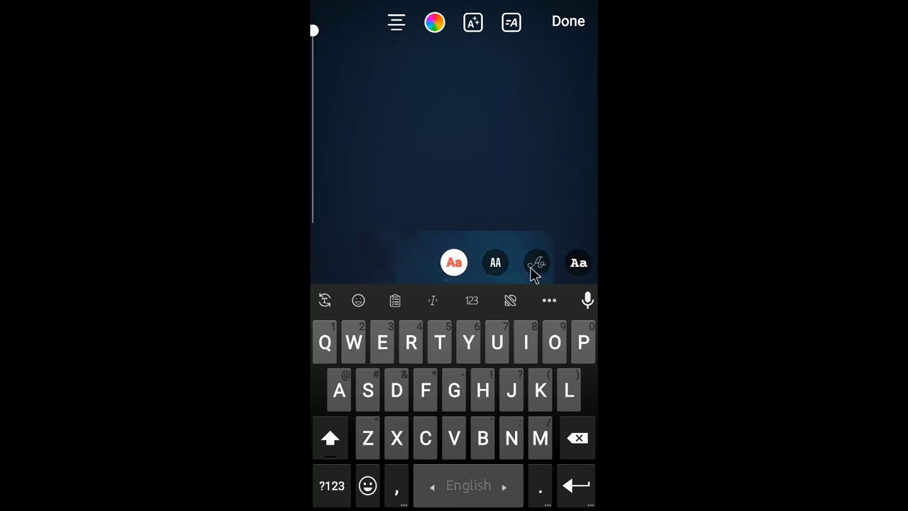
pyautogui.moveTo(528, 270); pyautogui.dragTo(358, 266)
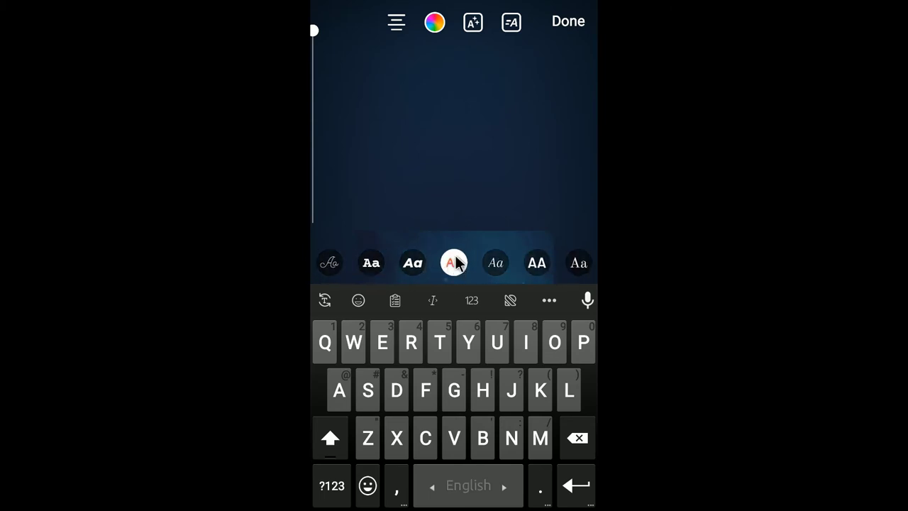
pyautogui.write('.')
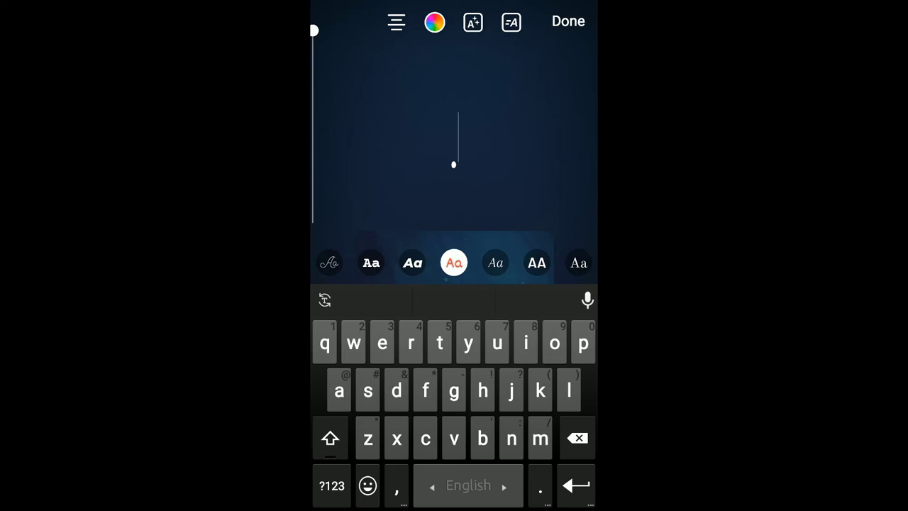
# - Give the full-stop text a brush-stroke background effect and colour it coral red
pyautogui.click(473, 24)
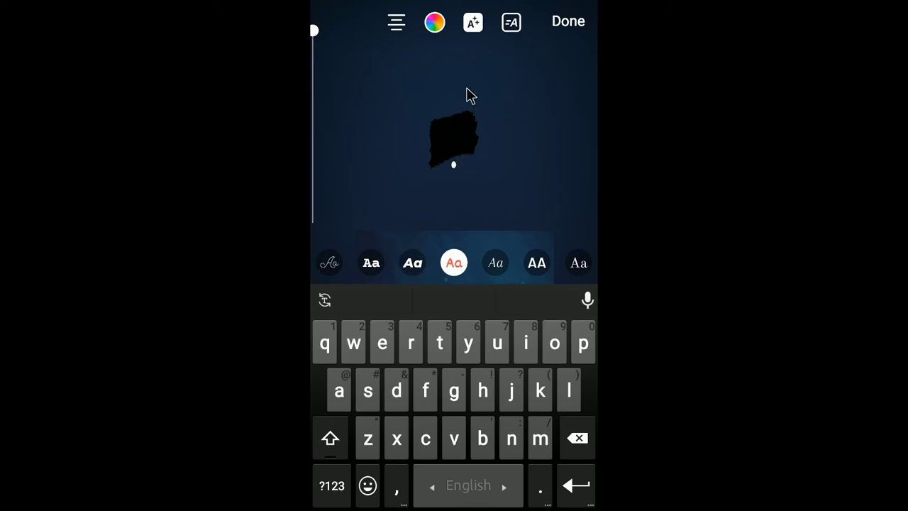
pyautogui.click(435, 23)
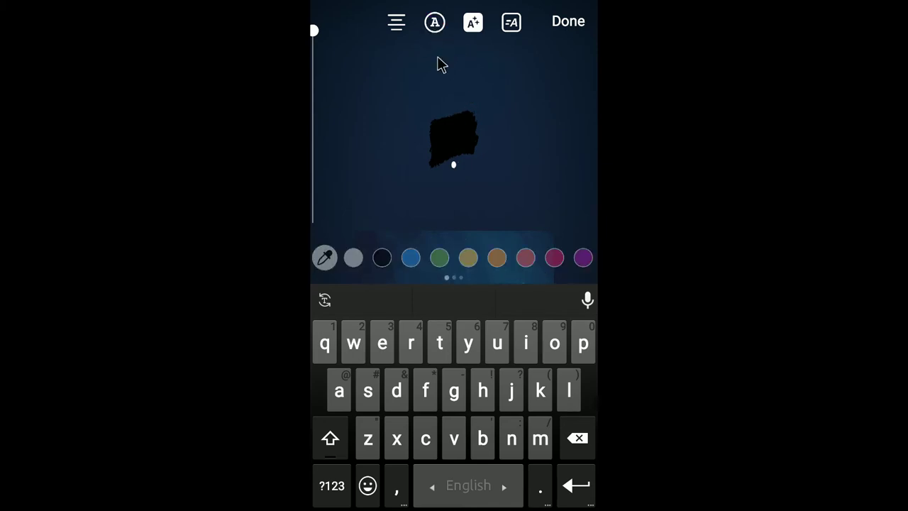
pyautogui.click(527, 259)
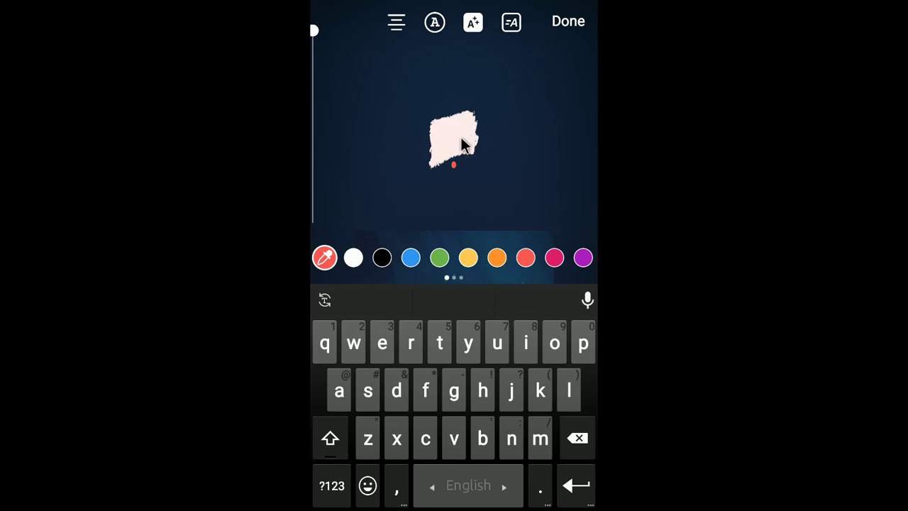
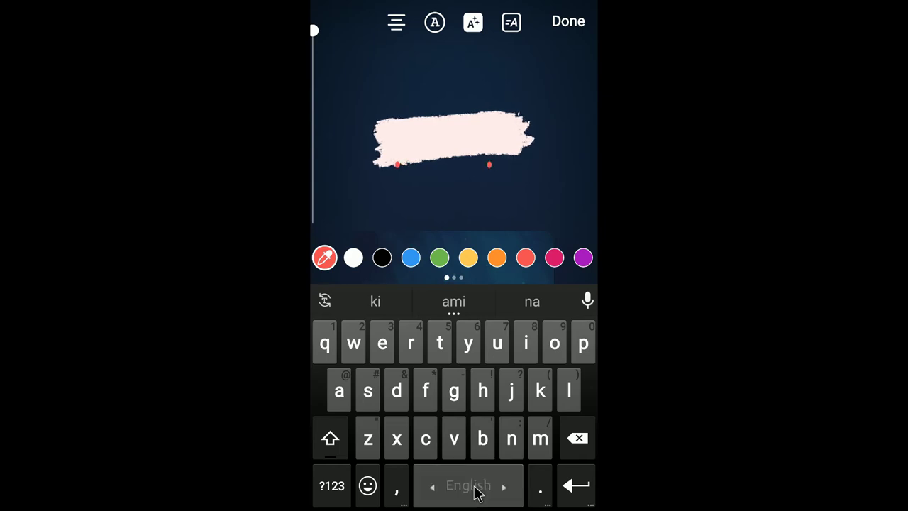
# - Stretch the coral full-stop text into a wide brush stroke with one dot, and enlarge it across the top of the story
pyautogui.press('BackSpace')
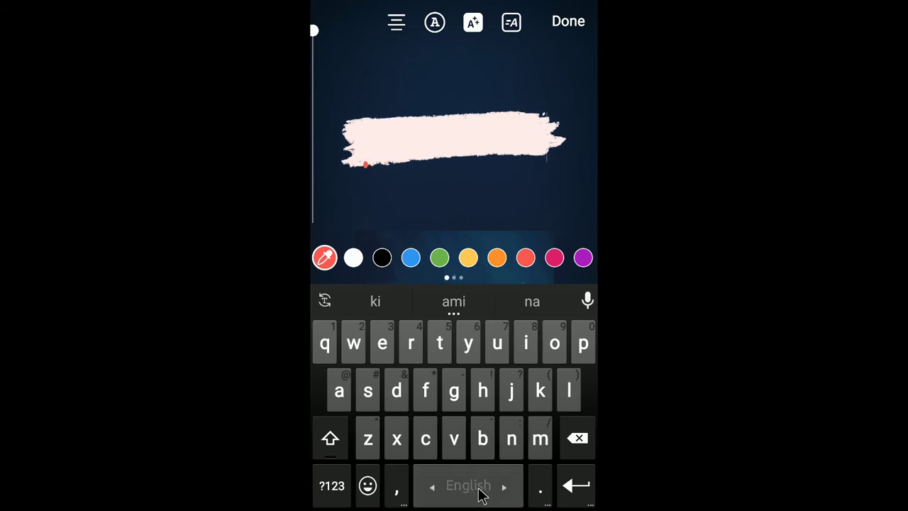
pyautogui.click(524, 205)
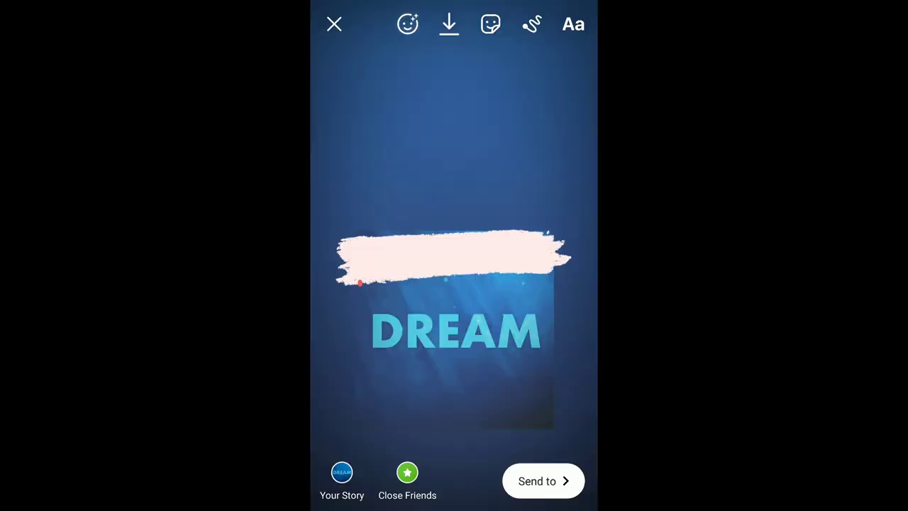
pyautogui.moveTo(477, 237); pyautogui.dragTo(460, 81)
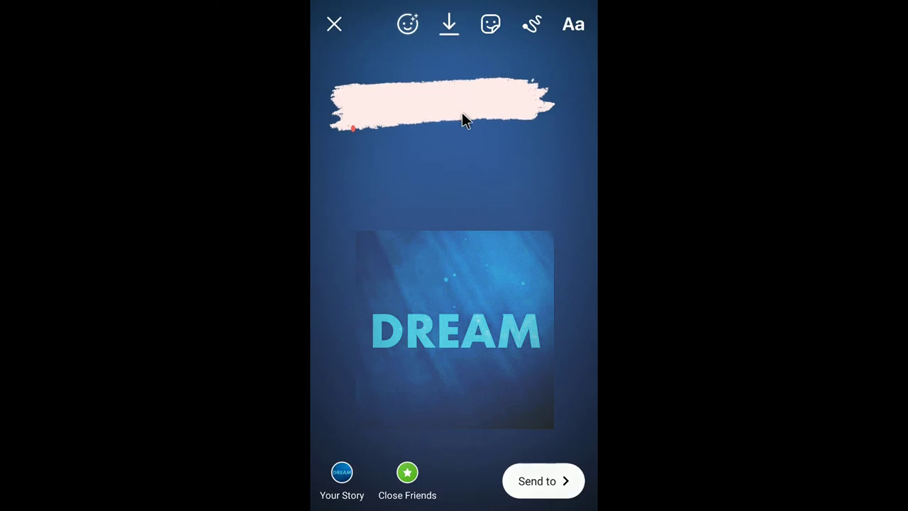
pyautogui.moveTo(461, 112); pyautogui.dragTo(462, 113)
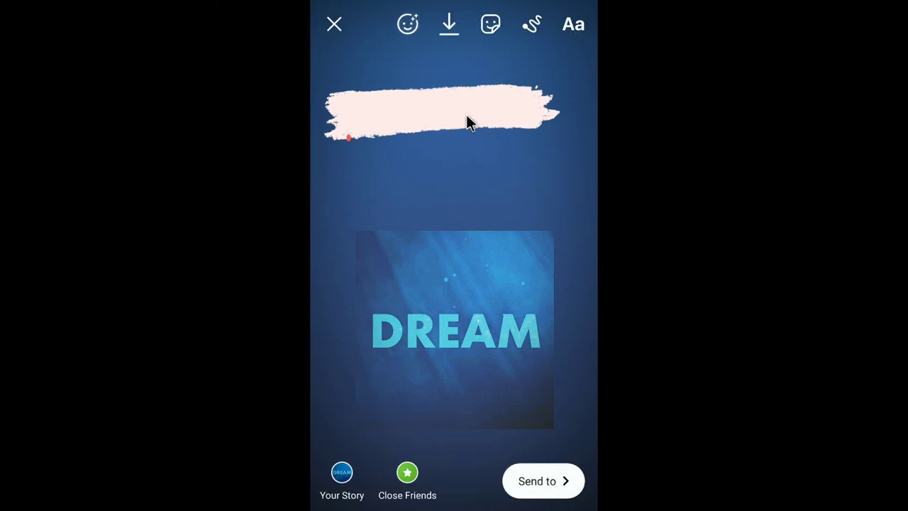
pyautogui.scroll(5, 465, 116)
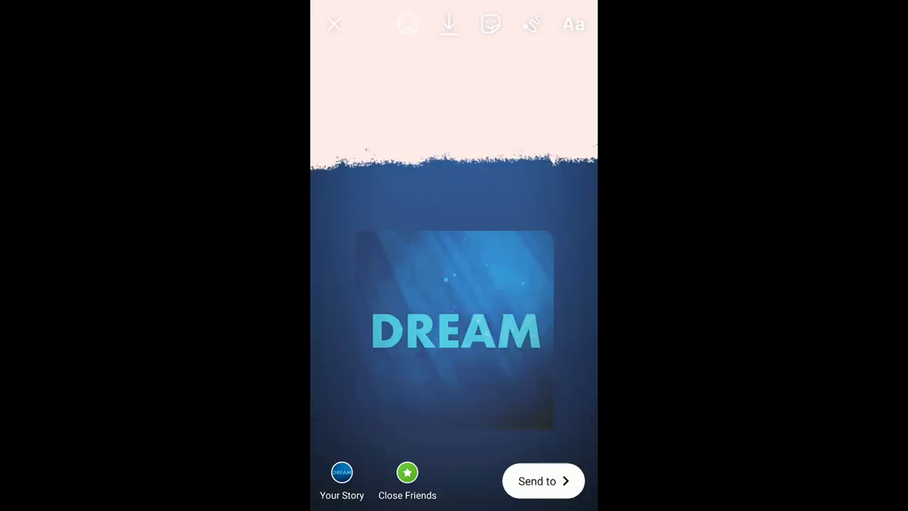
# - Enlarge the DREAM picture, tilt it slightly counter-clockwise and move it up, shifting the pale pink brush band closer to the story's top edge
pyautogui.moveTo(456, 331); pyautogui.dragTo(456, 297)
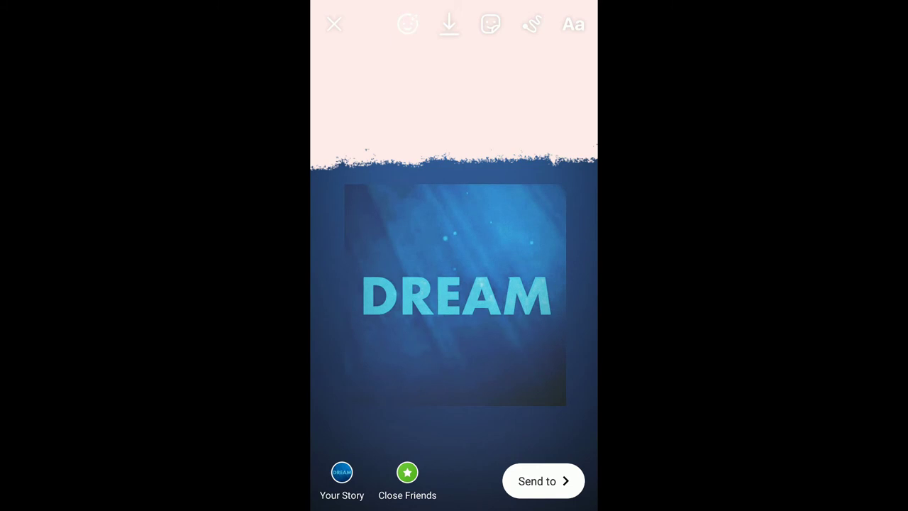
pyautogui.moveTo(454, 114); pyautogui.dragTo(454, 425)
pyautogui.click(490, 24)
pyautogui.moveTo(455, 293); pyautogui.dragTo(464, 285)
pyautogui.moveTo(594, 284); pyautogui.dragTo(312, 283)
pyautogui.moveTo(543, 207); pyautogui.dragTo(555, 204)
pyautogui.moveTo(315, 284); pyautogui.dragTo(596, 283)
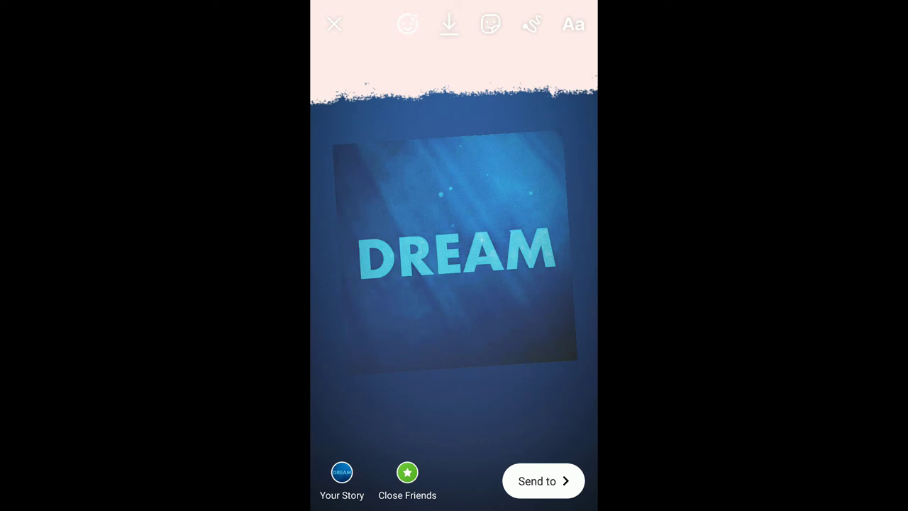
pyautogui.moveTo(453, 56)
pyautogui.mouseDown()
pyautogui.moveTo(454, 46)
pyautogui.moveTo(454, 153)
pyautogui.moveTo(454, 27)
pyautogui.mouseUp()
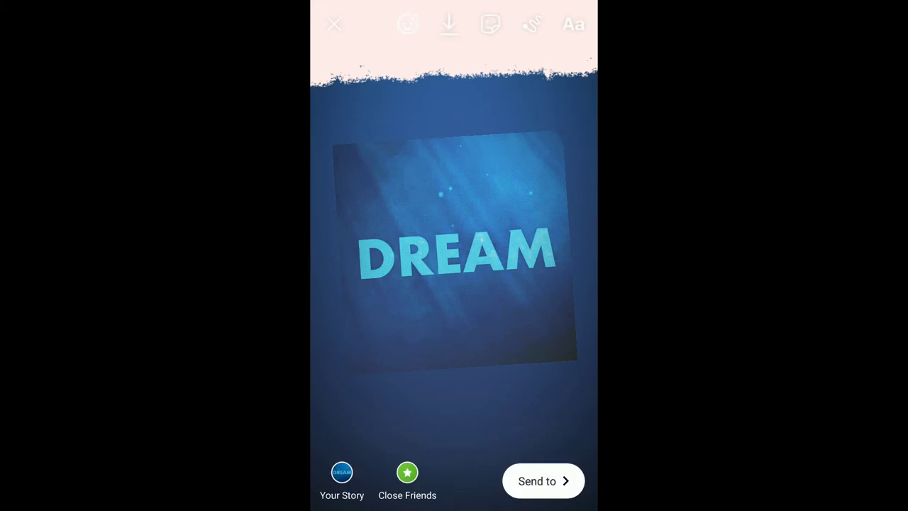
# - Add a second full-stop text at the largest size with the brush-stroke background, widened into a long stroke with only the first dot kept
pyautogui.click(573, 24)
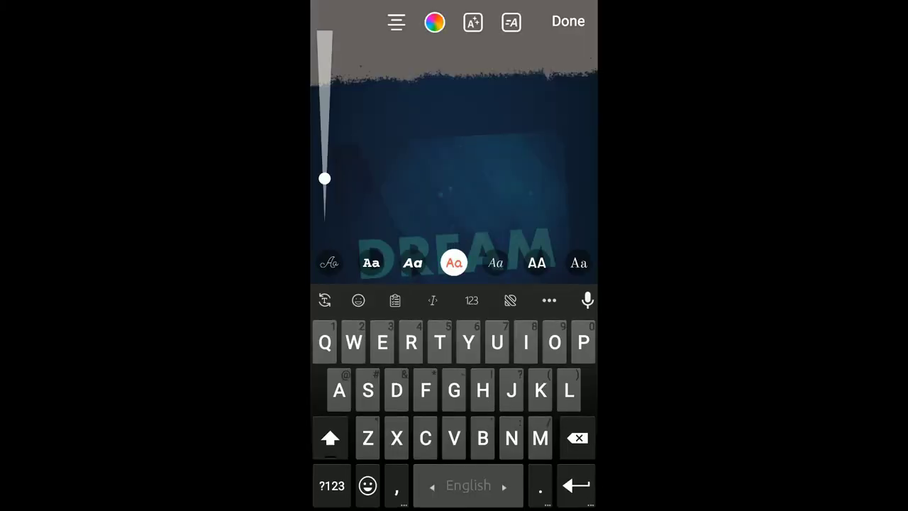
pyautogui.write('.')
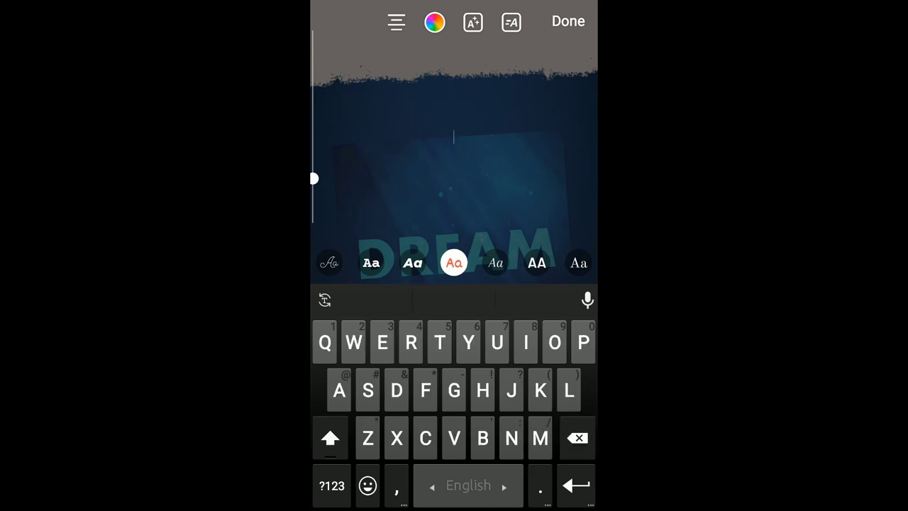
pyautogui.moveTo(324, 68); pyautogui.dragTo(324, 31)
pyautogui.write('.')
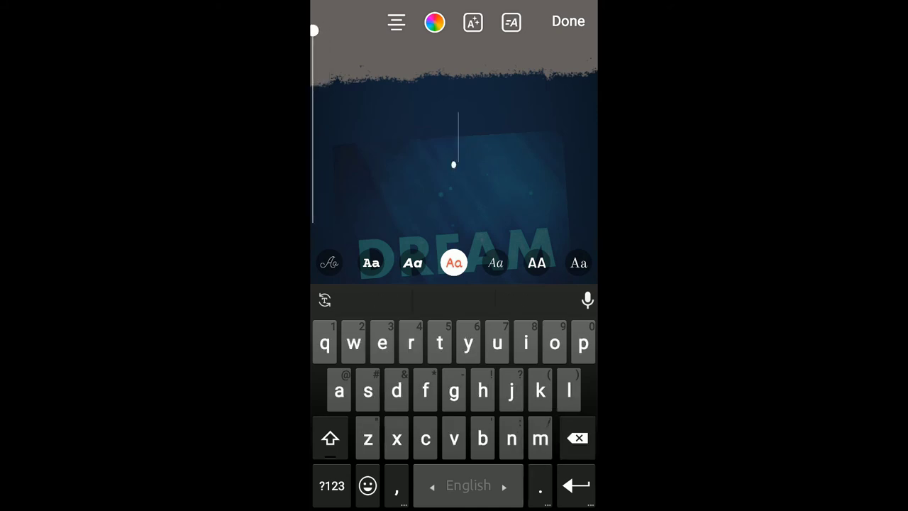
pyautogui.click(473, 23)
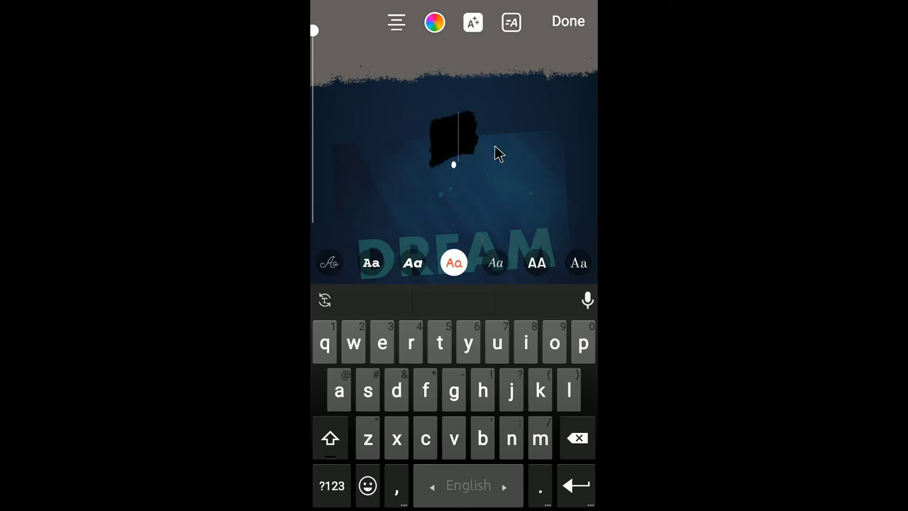
pyautogui.write('..')
pyautogui.press('BackSpace')
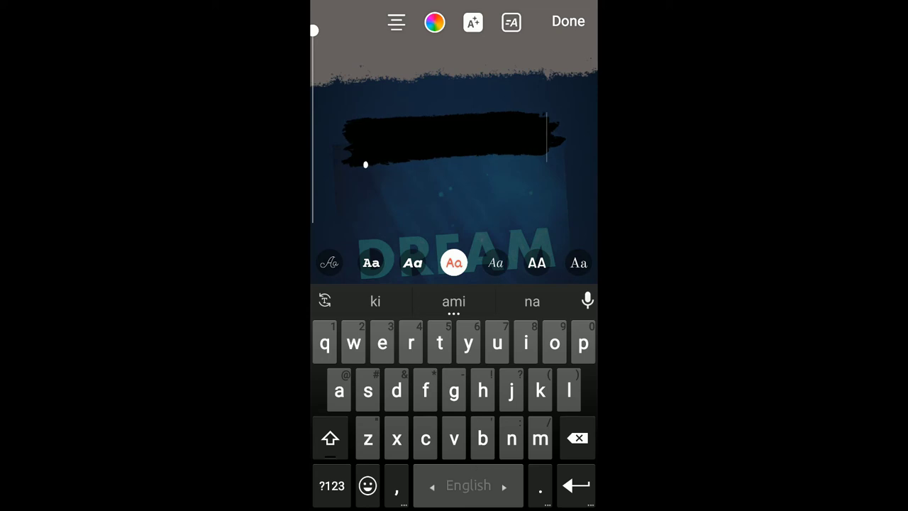
pyautogui.click(568, 21)
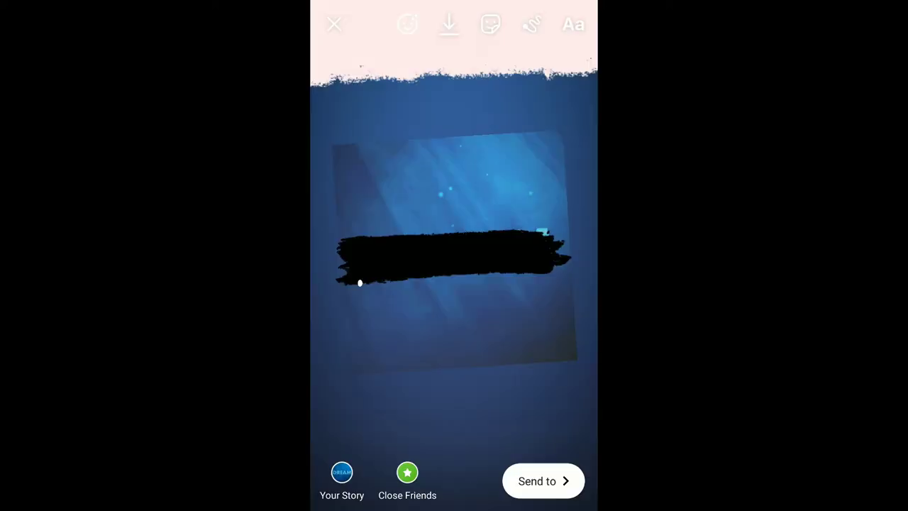
# - Try coral, pink, purple, blue and white on the second brush-stroke text and colour it green
pyautogui.click(452, 257)
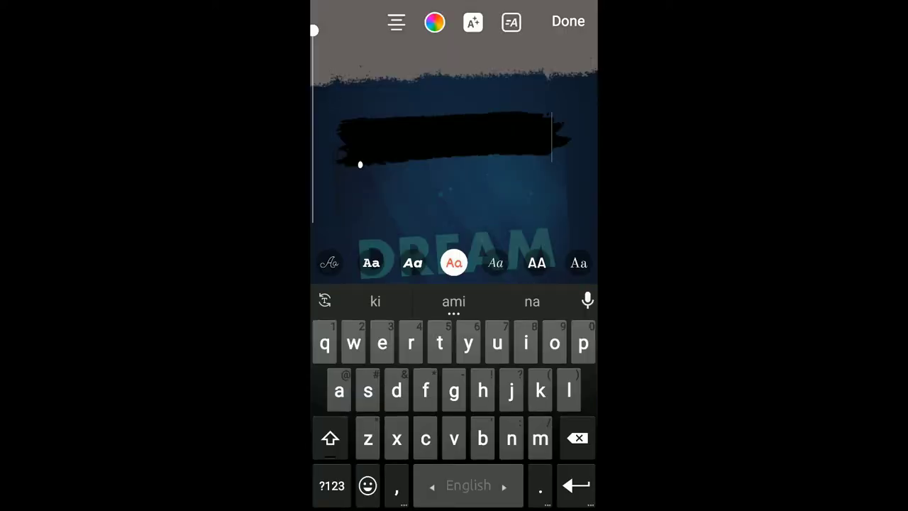
pyautogui.click(435, 22)
pyautogui.click(525, 258)
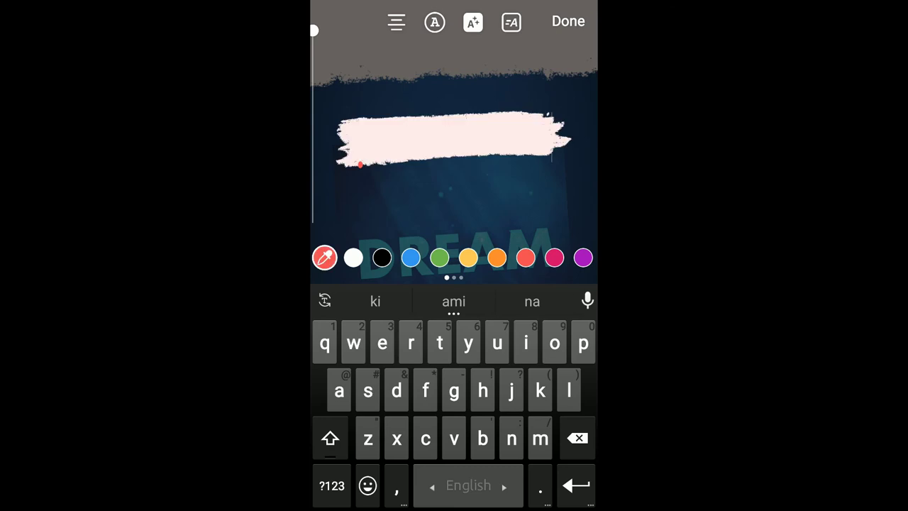
pyautogui.click(554, 257)
pyautogui.click(583, 257)
pyautogui.click(411, 258)
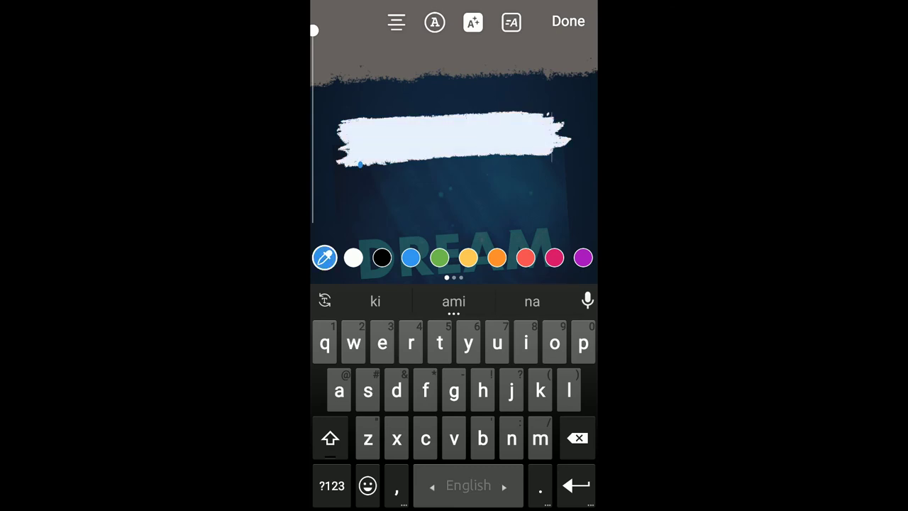
pyautogui.click(354, 257)
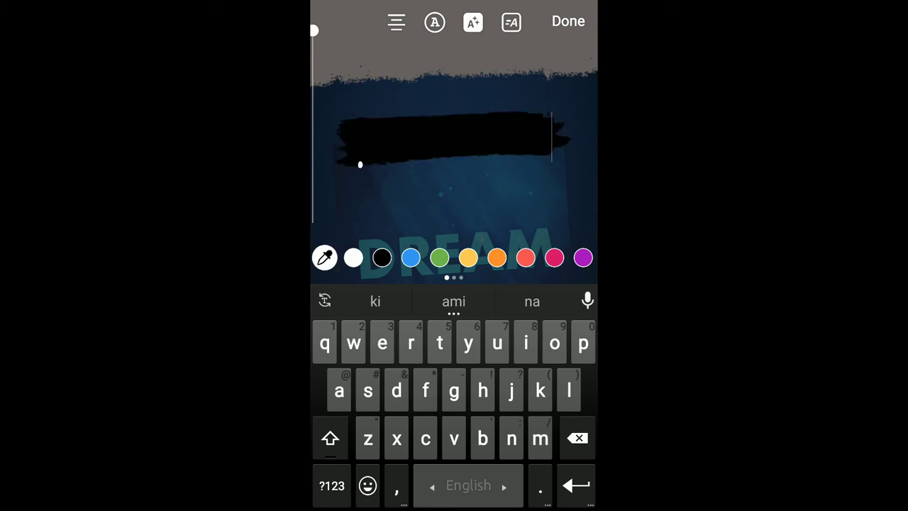
pyautogui.click(439, 258)
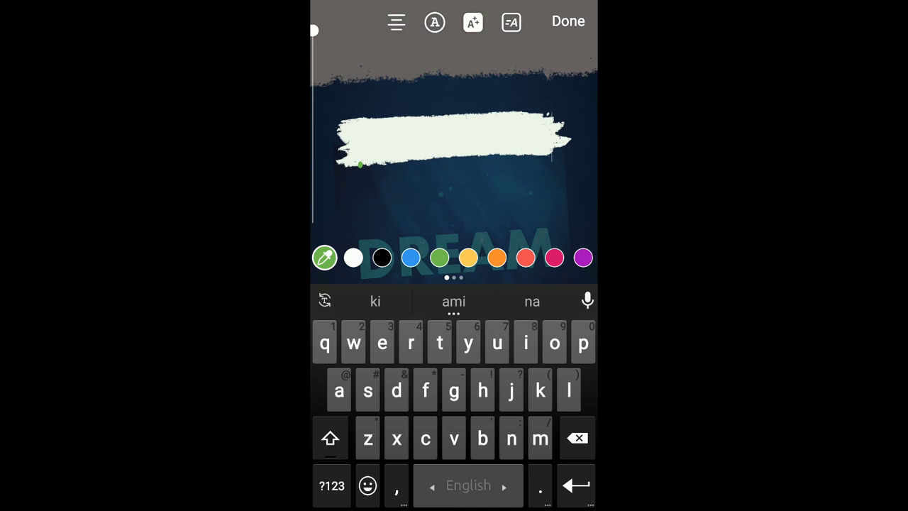
# - Enlarge the green brush stroke across the story's bottom edge and shift the pale pink band slightly higher
pyautogui.click(567, 21)
pyautogui.moveTo(453, 257)
pyautogui.mouseDown()
pyautogui.moveTo(454, 460)
pyautogui.moveTo(454, 434)
pyautogui.mouseUp()
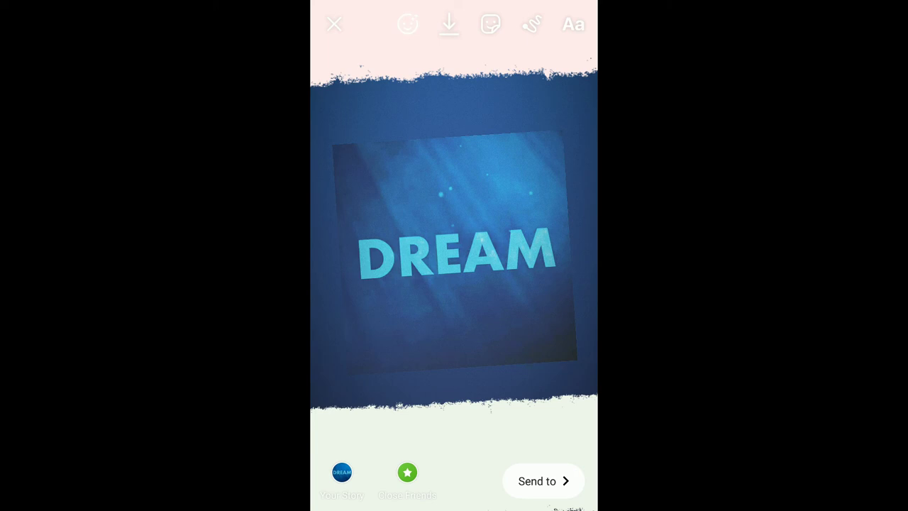
pyautogui.moveTo(454, 57); pyautogui.dragTo(454, 37)
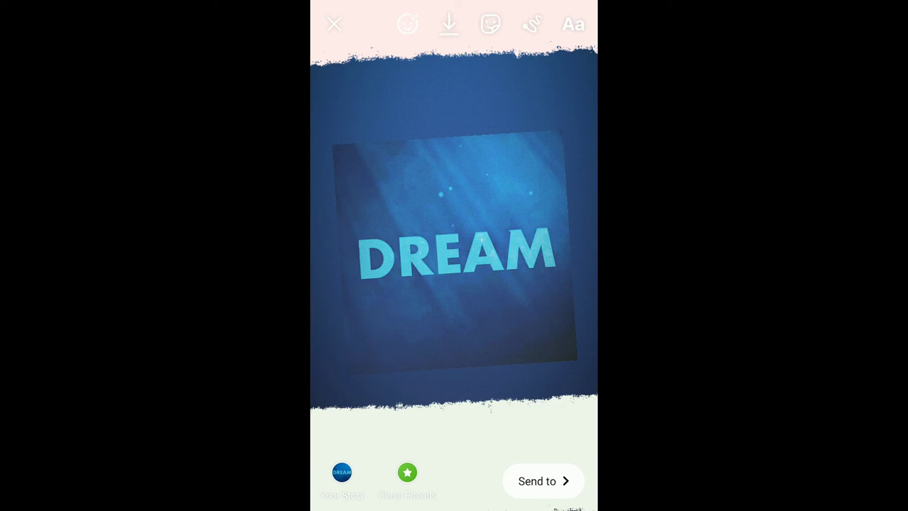
pyautogui.click(573, 25)
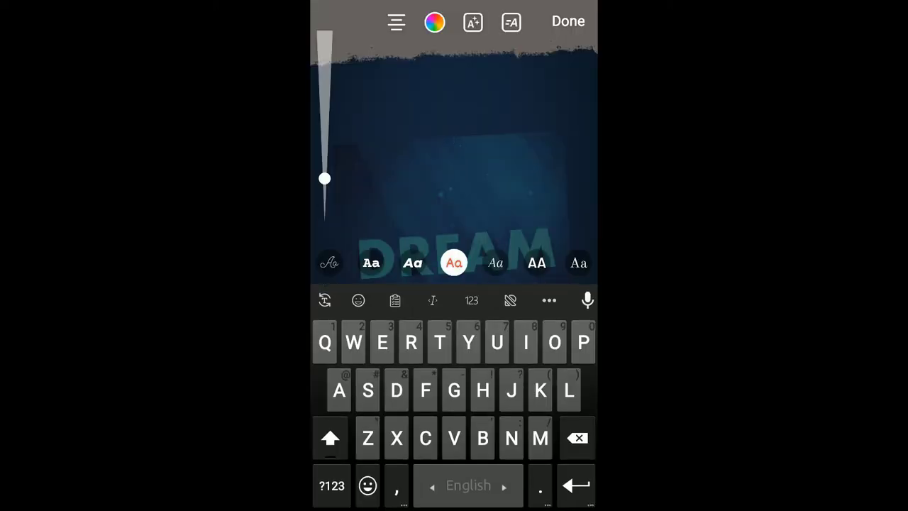
pyautogui.click(434, 22)
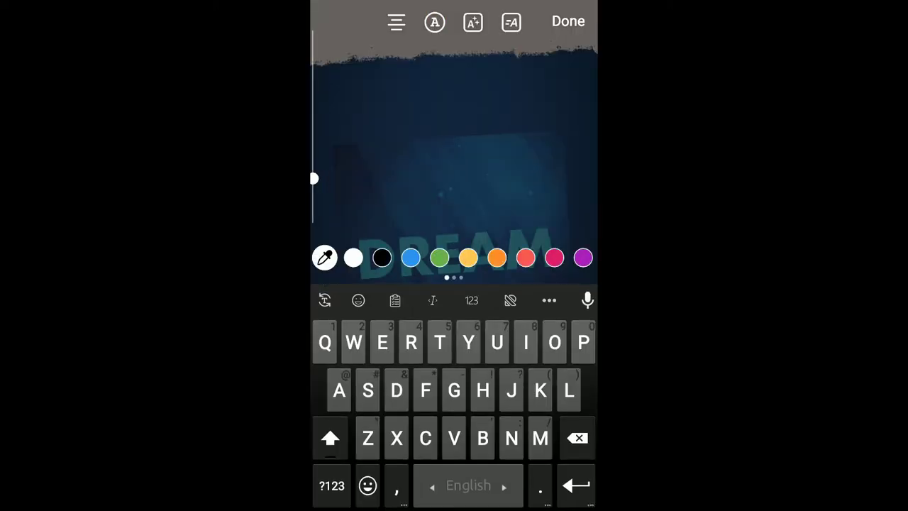
pyautogui.click(439, 258)
pyautogui.click(567, 22)
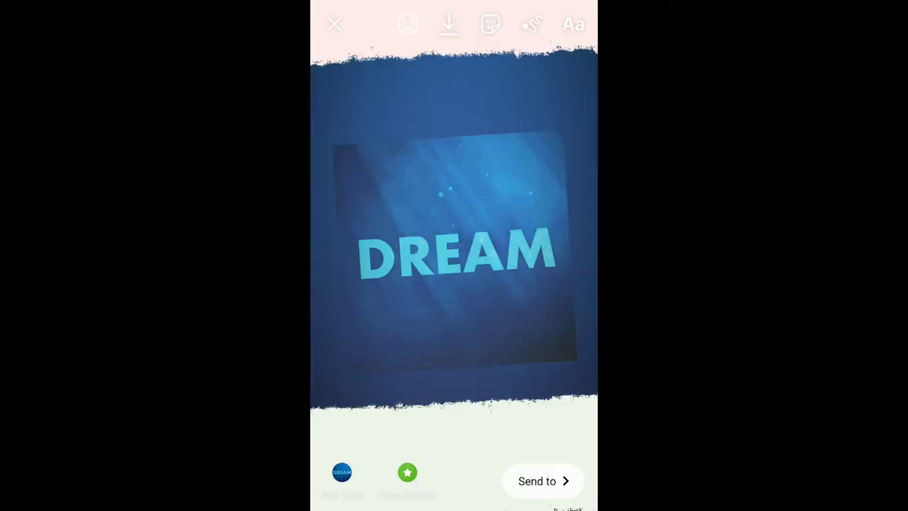
# - Fill the area between the two brush bands with solid coral red using the drawing pen
pyautogui.click(531, 25)
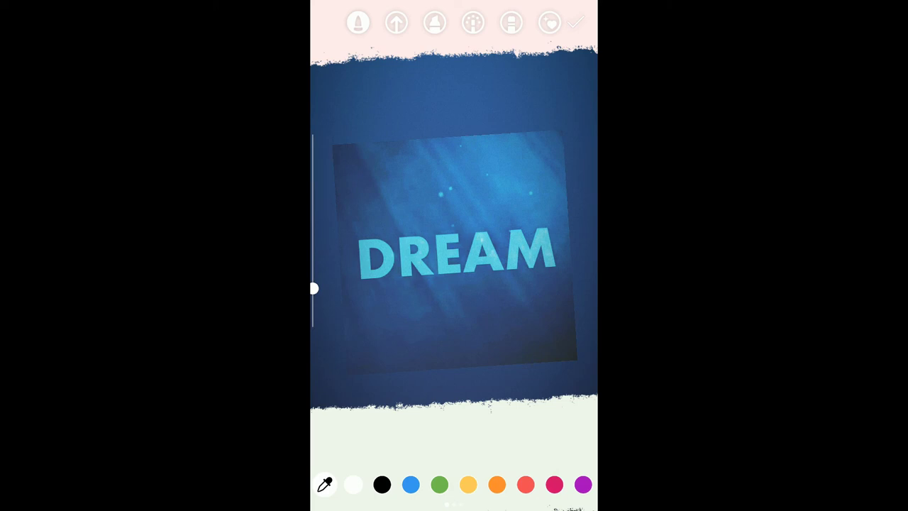
pyautogui.click(526, 485)
pyautogui.click(580, 284)
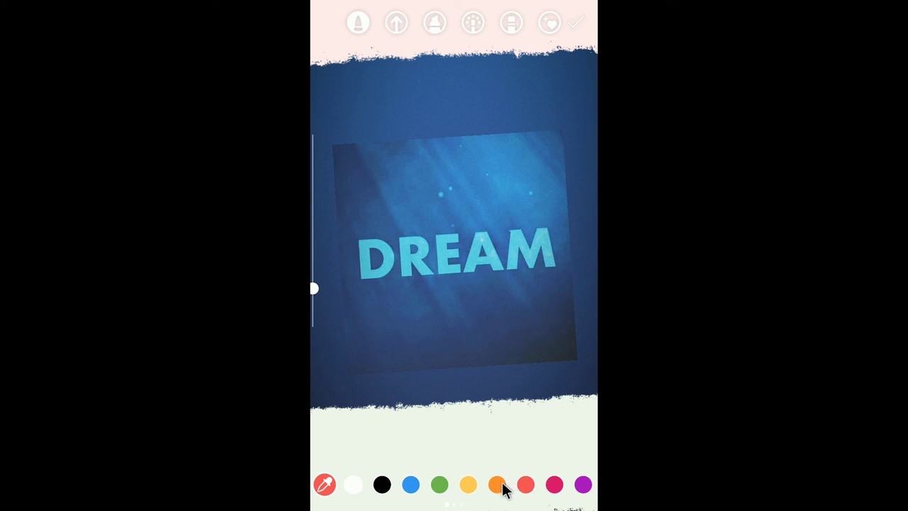
pyautogui.moveTo(561, 304); pyautogui.dragTo(546, 340)
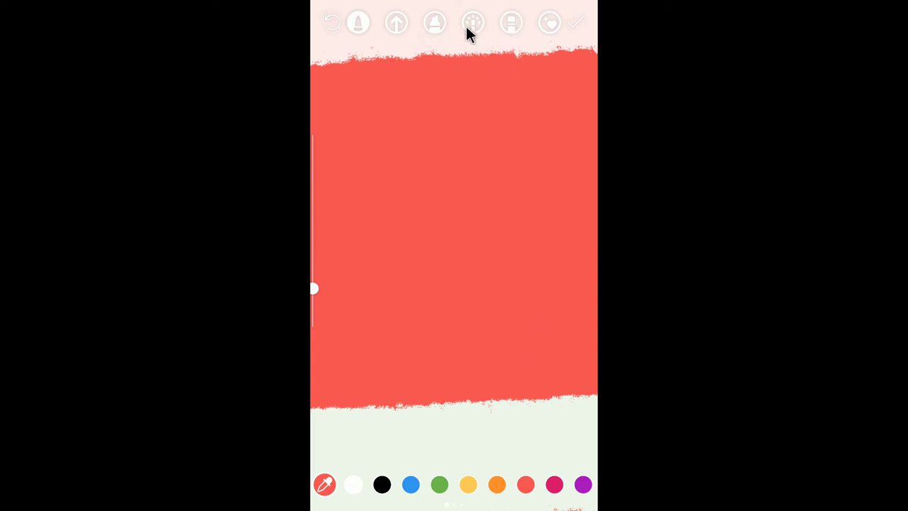
# - Erase the coral fill over the whole DREAM picture, using the eraser at close to its largest size
pyautogui.click(435, 23)
pyautogui.moveTo(448, 216); pyautogui.dragTo(479, 212)
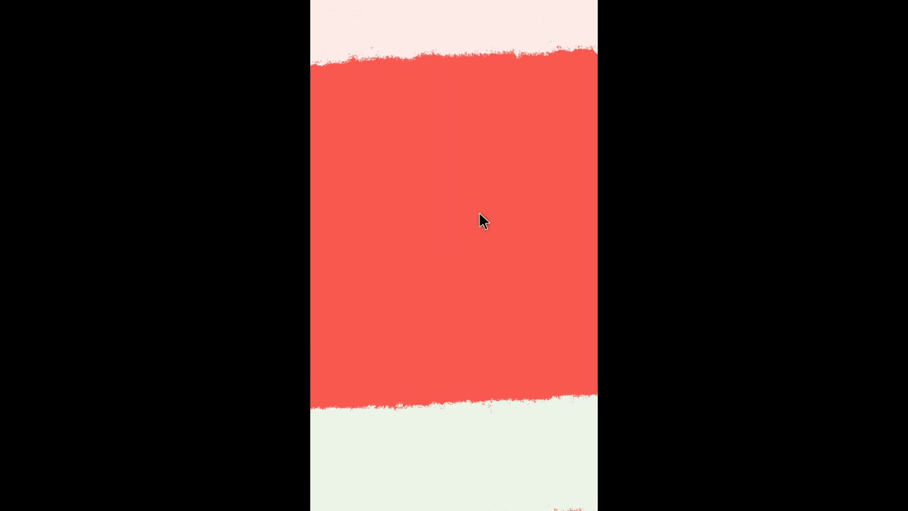
pyautogui.click(512, 22)
pyautogui.moveTo(456, 183)
pyautogui.mouseDown()
pyautogui.moveTo(475, 188)
pyautogui.moveTo(462, 196)
pyautogui.moveTo(437, 174)
pyautogui.moveTo(452, 257)
pyautogui.moveTo(472, 243)
pyautogui.moveTo(355, 248)
pyautogui.moveTo(468, 201)
pyautogui.moveTo(371, 213)
pyautogui.mouseUp()
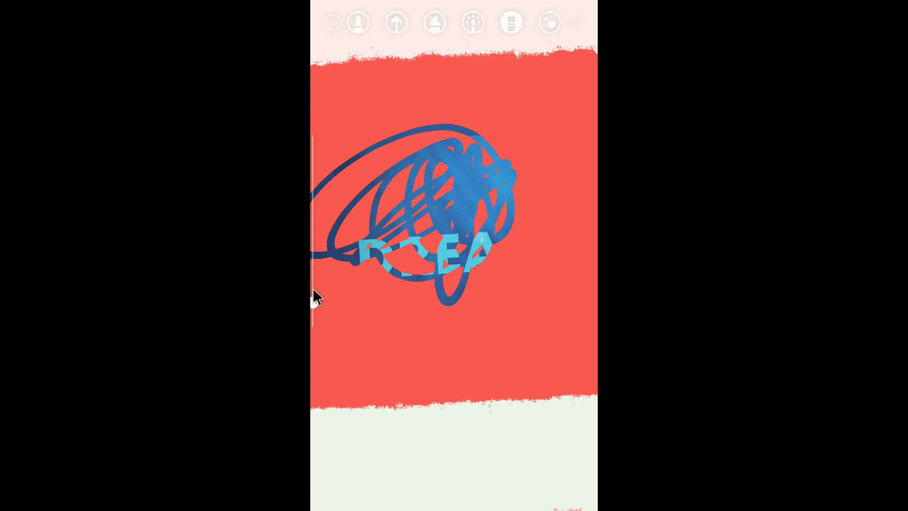
pyautogui.moveTo(312, 288)
pyautogui.mouseDown()
pyautogui.moveTo(314, 299)
pyautogui.moveTo(326, 190)
pyautogui.mouseUp()
pyautogui.moveTo(471, 191)
pyautogui.mouseDown()
pyautogui.moveTo(330, 233)
pyautogui.moveTo(433, 191)
pyautogui.moveTo(384, 147)
pyautogui.moveTo(531, 158)
pyautogui.moveTo(550, 151)
pyautogui.moveTo(539, 209)
pyautogui.moveTo(543, 304)
pyautogui.moveTo(482, 326)
pyautogui.moveTo(487, 241)
pyautogui.moveTo(427, 257)
pyautogui.moveTo(386, 213)
pyautogui.moveTo(357, 260)
pyautogui.moveTo(358, 310)
pyautogui.moveTo(401, 333)
pyautogui.moveTo(456, 341)
pyautogui.moveTo(372, 339)
pyautogui.moveTo(487, 348)
pyautogui.moveTo(547, 326)
pyautogui.moveTo(553, 283)
pyautogui.moveTo(537, 184)
pyautogui.moveTo(559, 224)
pyautogui.moveTo(556, 339)
pyautogui.moveTo(403, 357)
pyautogui.moveTo(352, 346)
pyautogui.moveTo(346, 291)
pyautogui.moveTo(366, 221)
pyautogui.moveTo(435, 233)
pyautogui.mouseUp()
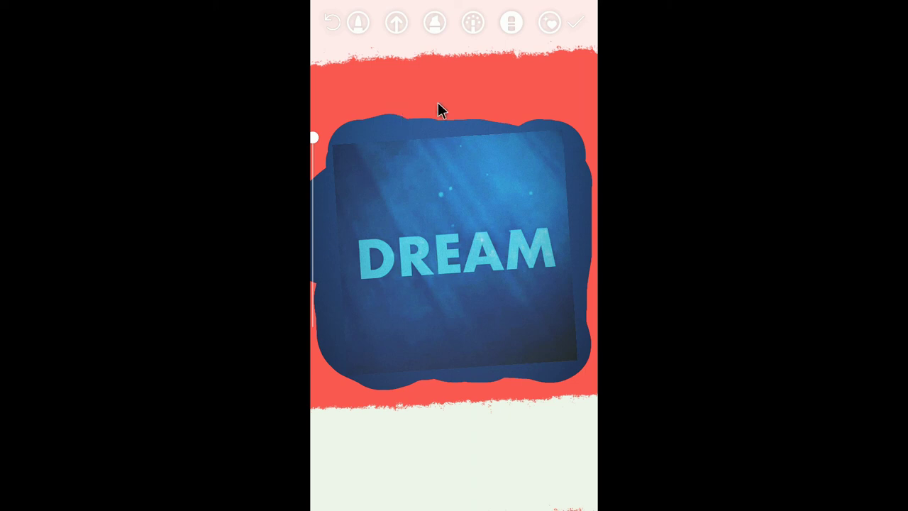
# - Paint coral red with an enlarged pen along the left and lower edges of the erased area to trim the blue border around the picture
pyautogui.click(362, 27)
pyautogui.moveTo(314, 213)
pyautogui.mouseDown()
pyautogui.moveTo(321, 176)
pyautogui.moveTo(312, 242)
pyautogui.moveTo(322, 208)
pyautogui.moveTo(325, 226)
pyautogui.moveTo(318, 176)
pyautogui.mouseUp()
pyautogui.moveTo(327, 119)
pyautogui.mouseDown()
pyautogui.moveTo(310, 218)
pyautogui.moveTo(320, 203)
pyautogui.moveTo(317, 307)
pyautogui.moveTo(318, 292)
pyautogui.mouseUp()
pyautogui.moveTo(327, 346)
pyautogui.mouseDown()
pyautogui.moveTo(332, 376)
pyautogui.moveTo(408, 390)
pyautogui.mouseUp()
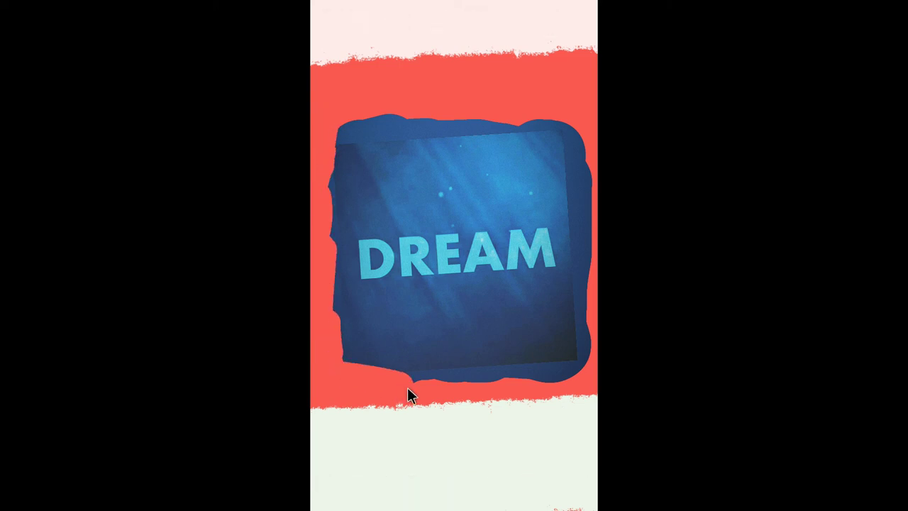
pyautogui.moveTo(575, 387); pyautogui.dragTo(576, 378)
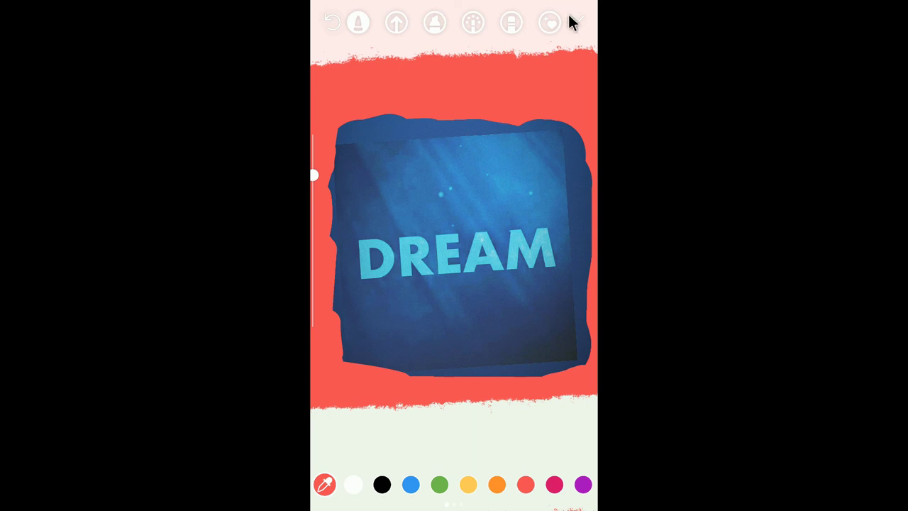
pyautogui.moveTo(338, 6); pyautogui.dragTo(334, 345)
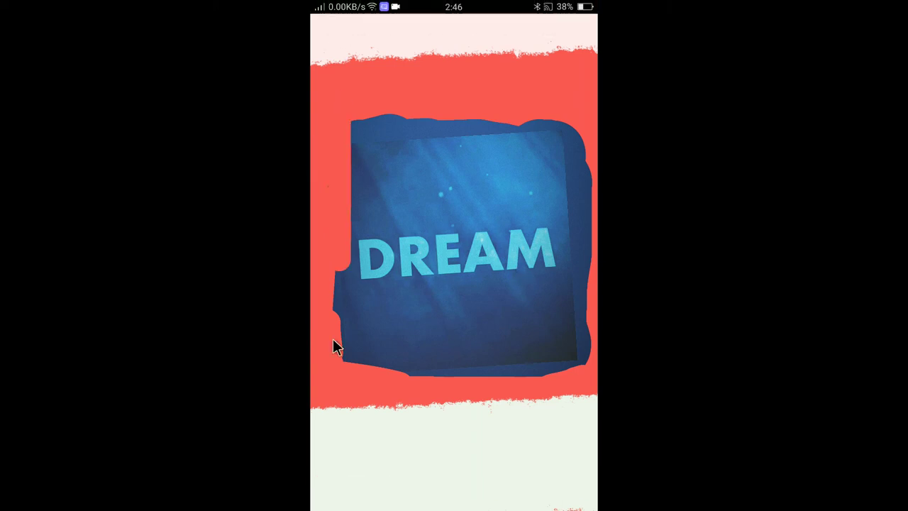
pyautogui.moveTo(340, 6); pyautogui.dragTo(355, 347)
pyautogui.click(484, 100)
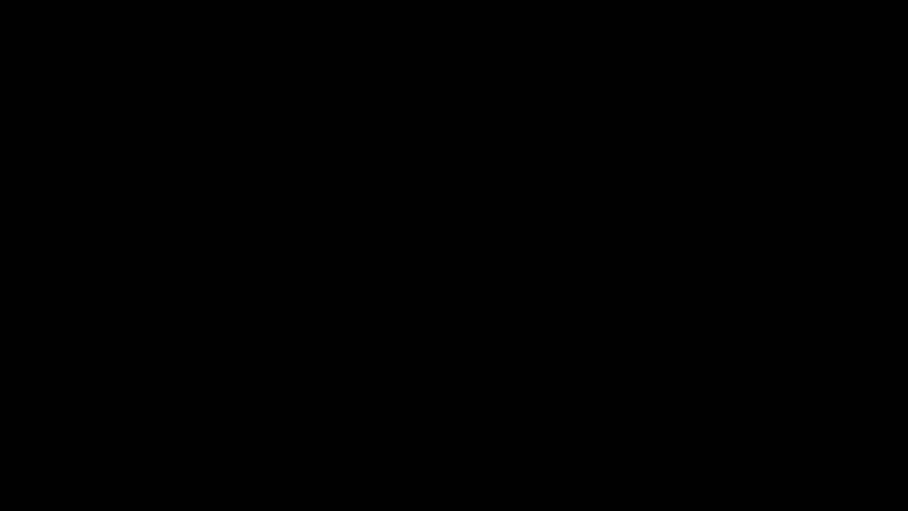